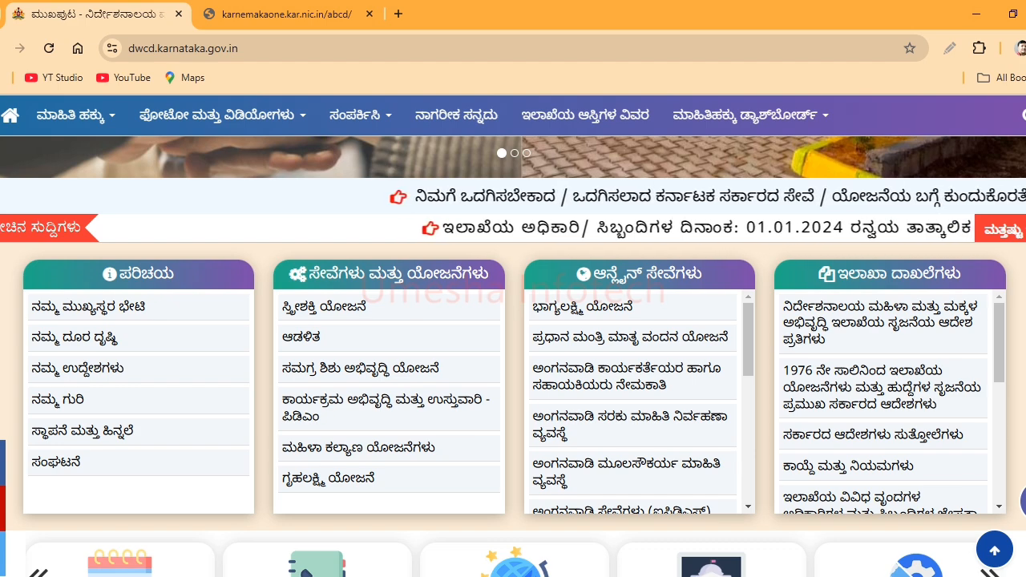
- Close the dwcd.karnataka.gov.in tab, keeping the karnemakaone Anganwadi recruitment steps page open
left_click(273, 6)
left_click(84, 19)
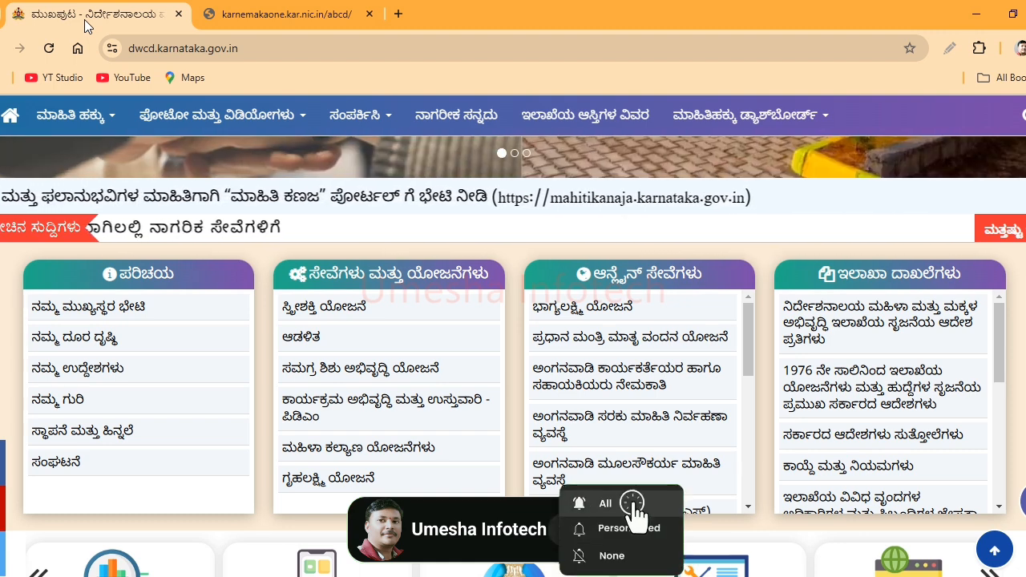
left_click(201, 18)
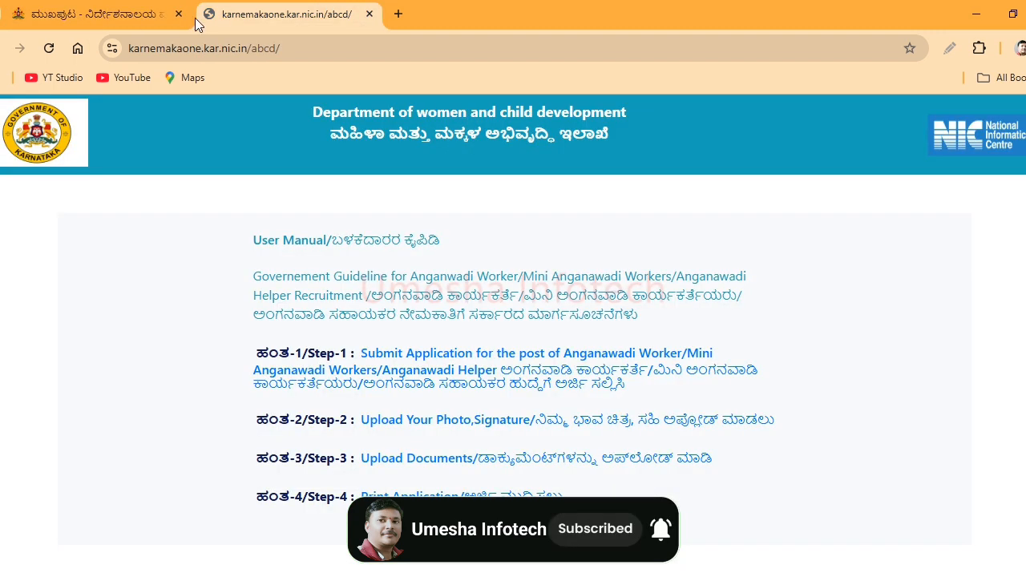
left_click(178, 13)
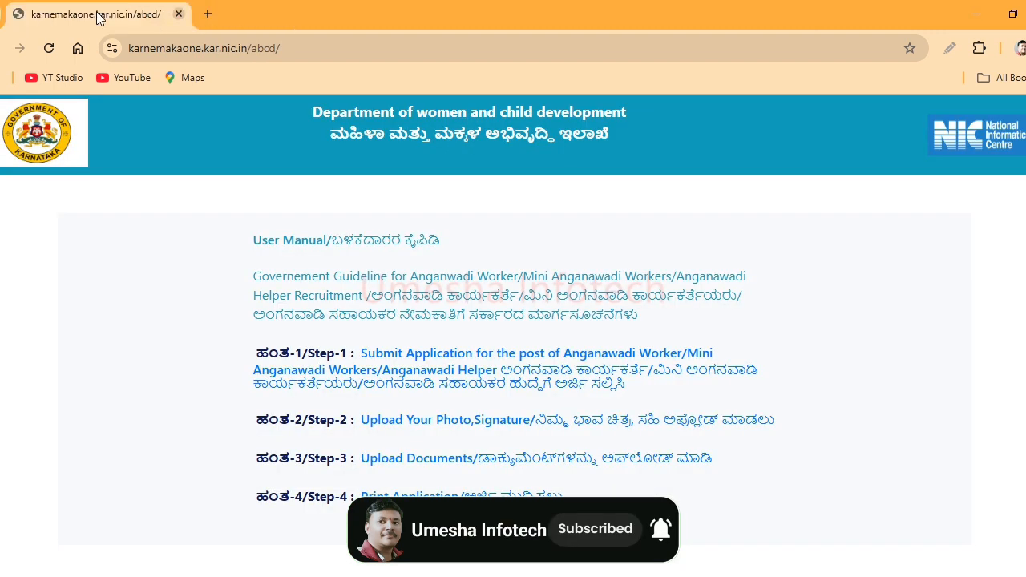
- Search Google for 'mahila mattu makkala kalyana ilake' in a new tab
left_click(208, 15)
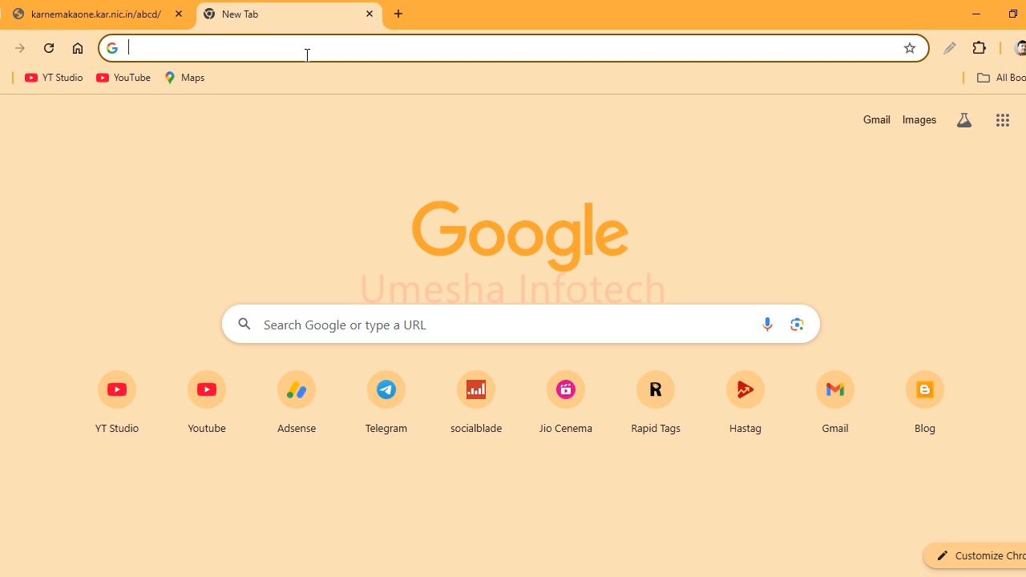
type("maps.google.com")
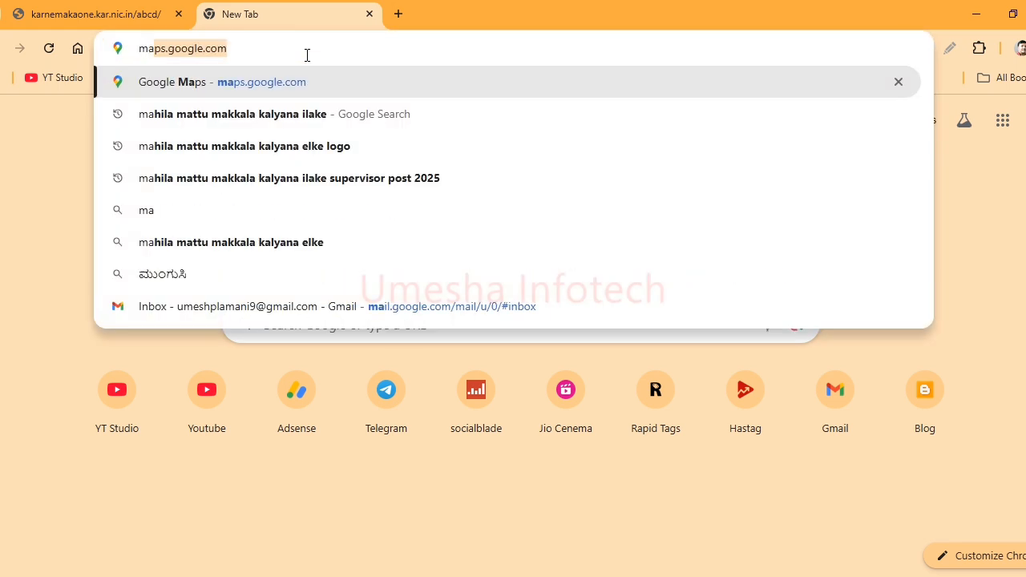
left_click(296, 117)
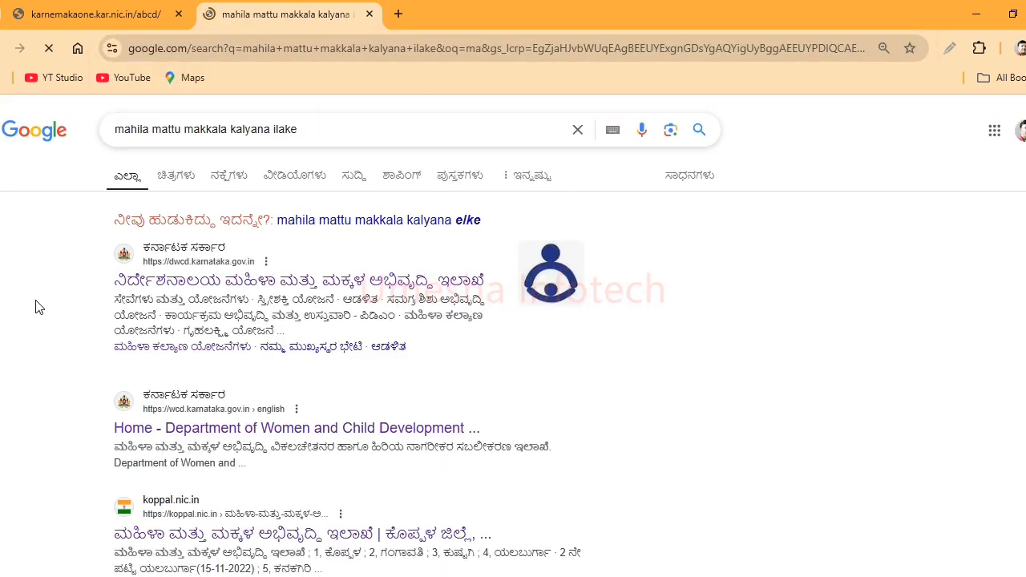
- Open dwcd.karnataka.gov.in and follow its Online Services Anganwadi worker/helper recruitment link
left_click_drag(96, 289, 475, 285)
left_click(596, 311)
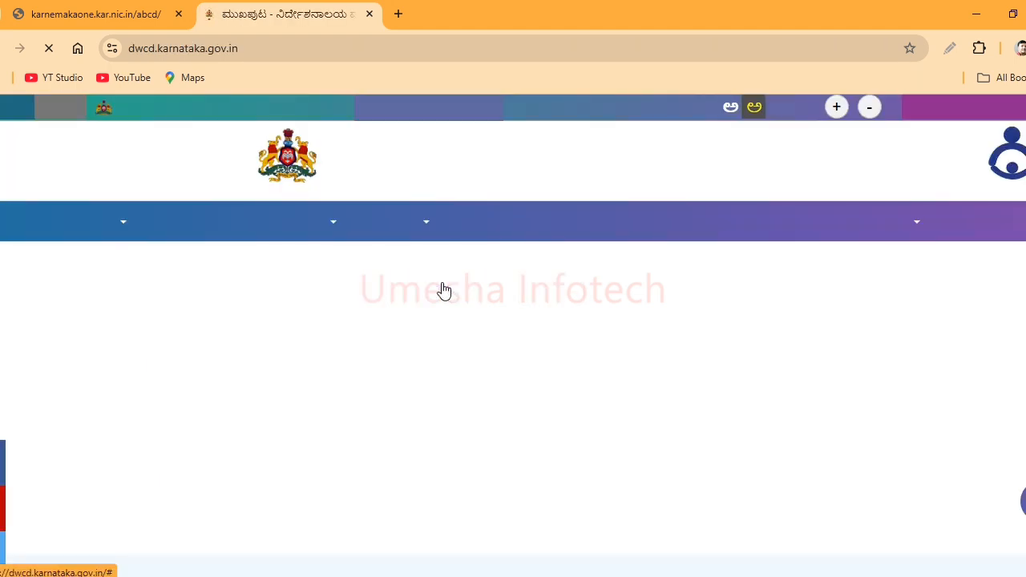
scroll(776, 346, "down", 5)
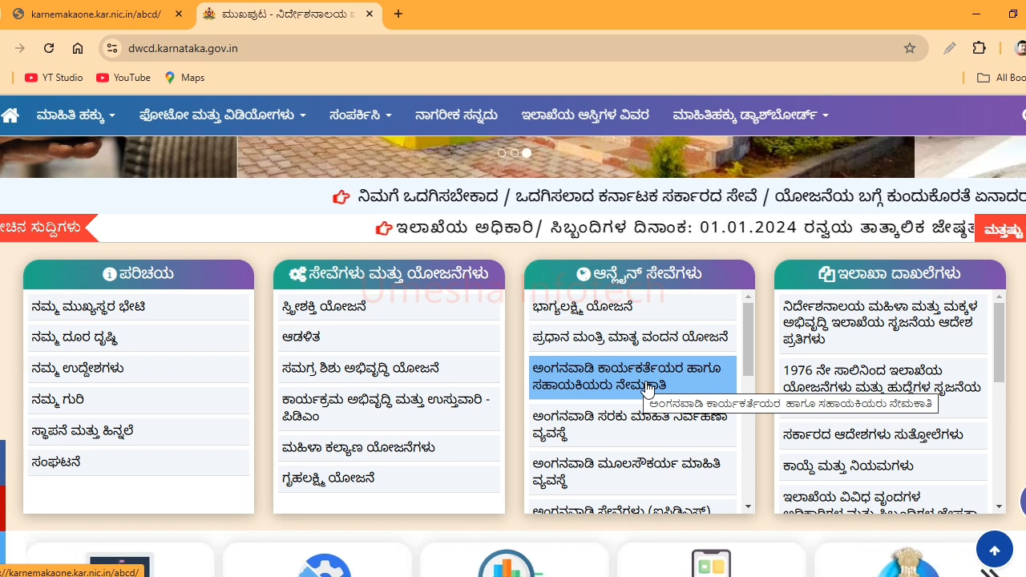
left_click(648, 388)
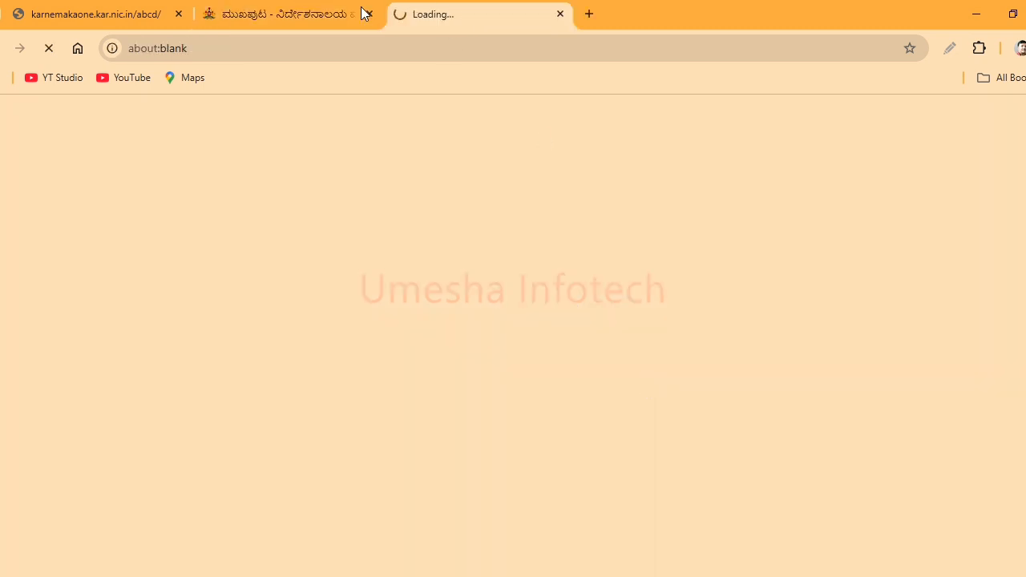
- Close the older karnemakaone tab, then annotate Step-1 to Step-4 with boxes and clear them
left_click(178, 14)
mouse_move(223, 328)
left_mouse_down()
mouse_move(252, 371)
mouse_move(436, 401)
left_mouse_up()
left_click_drag(215, 396, 411, 437)
left_click_drag(245, 437, 437, 463)
left_click_drag(227, 485, 453, 511)
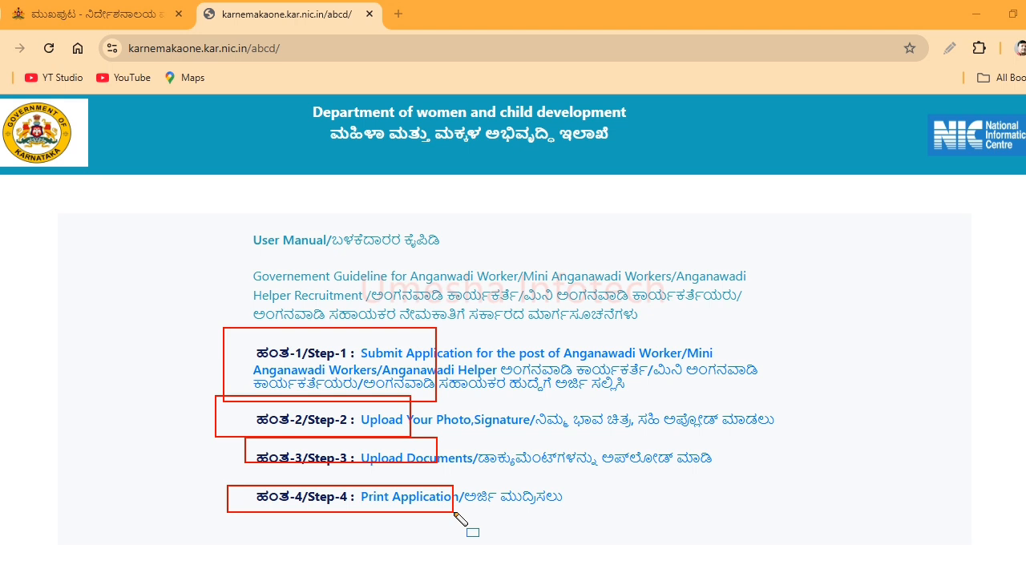
key("Escape")
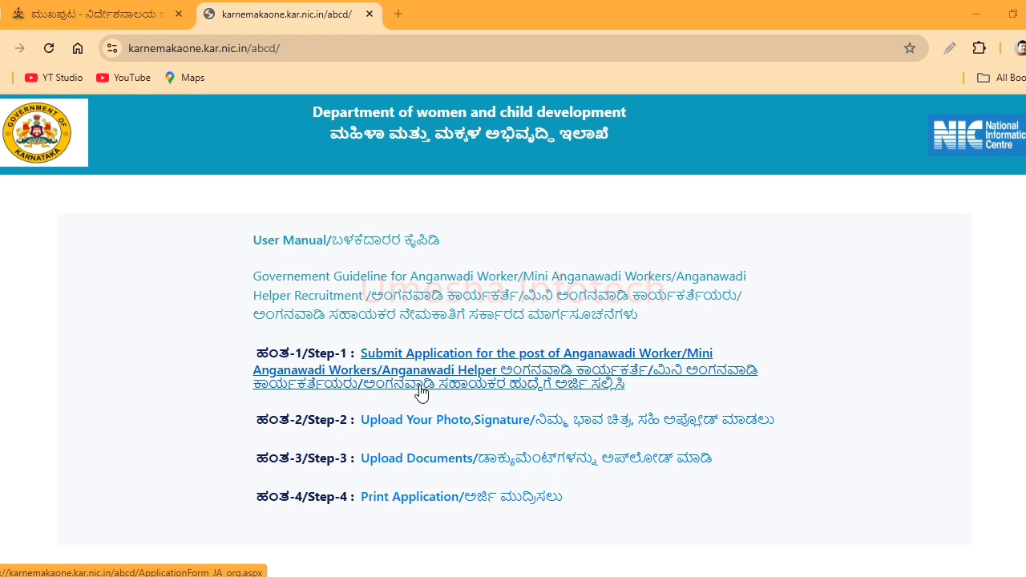
- Open Step-1 and choose Chamarajanagara, project Kollegal and notification DDWCD:KGL:AWW:2025
left_click(424, 385)
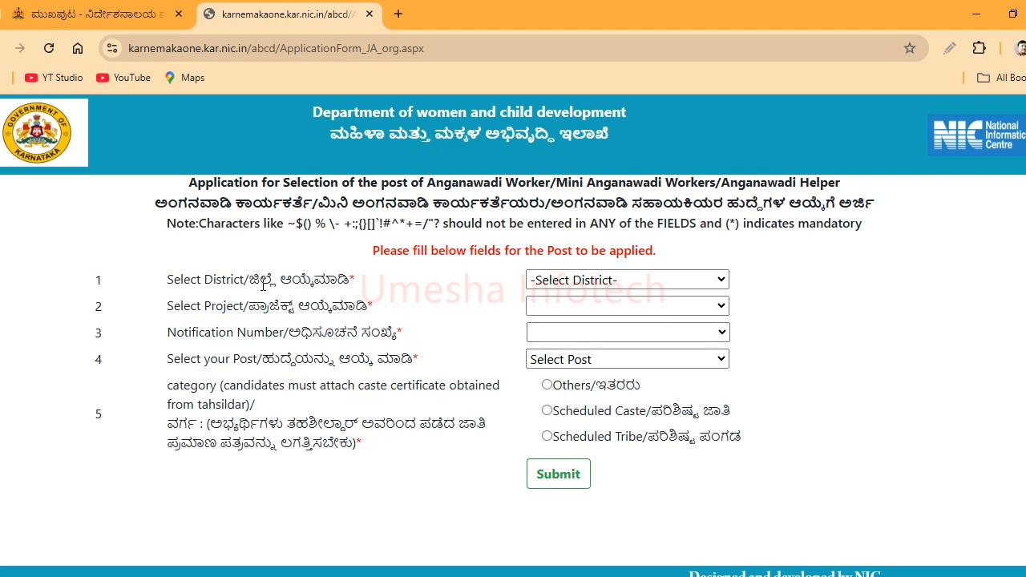
left_click_drag(263, 285, 416, 285)
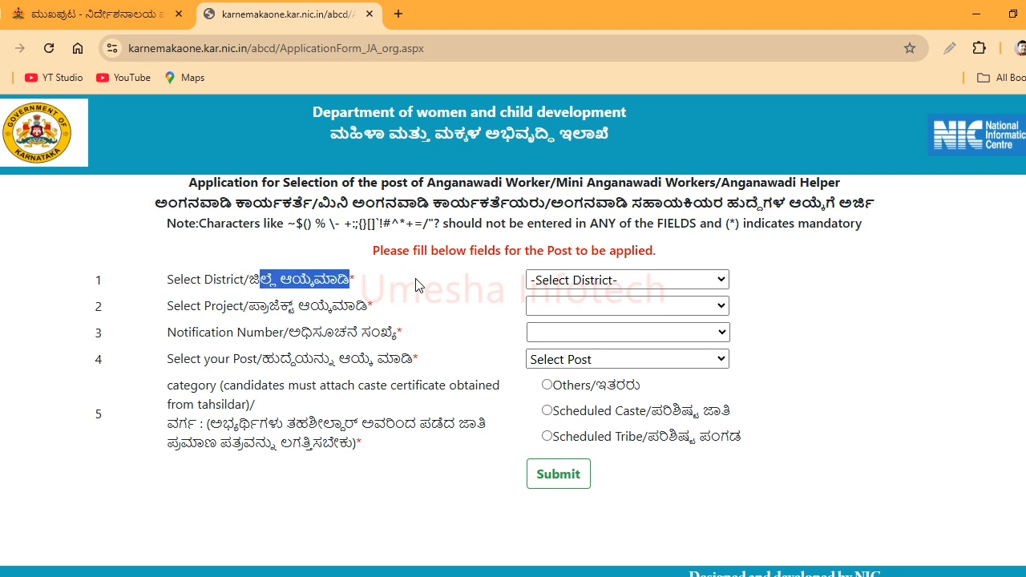
left_click(563, 280)
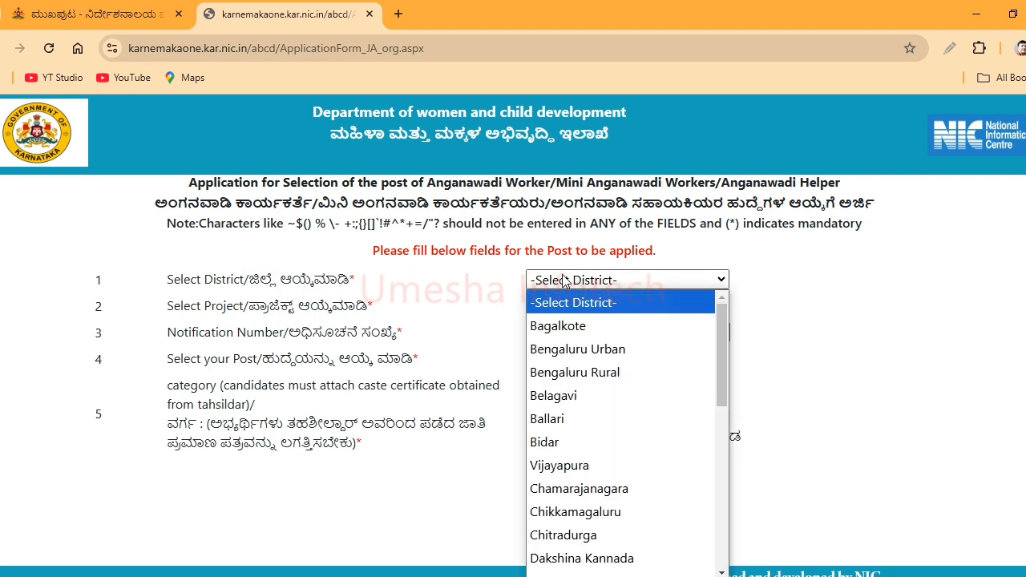
left_click(589, 489)
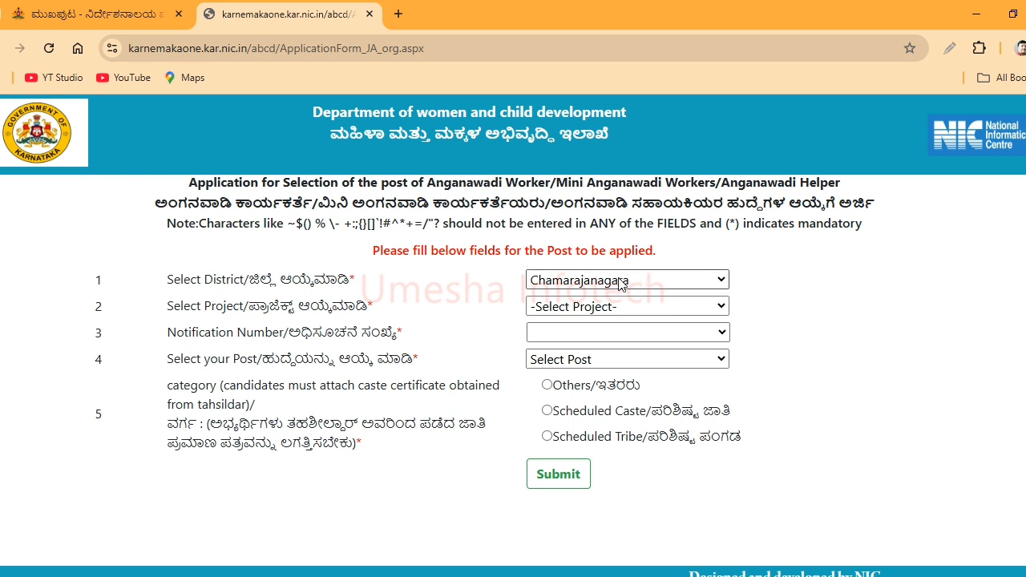
left_click(553, 307)
left_click(553, 401)
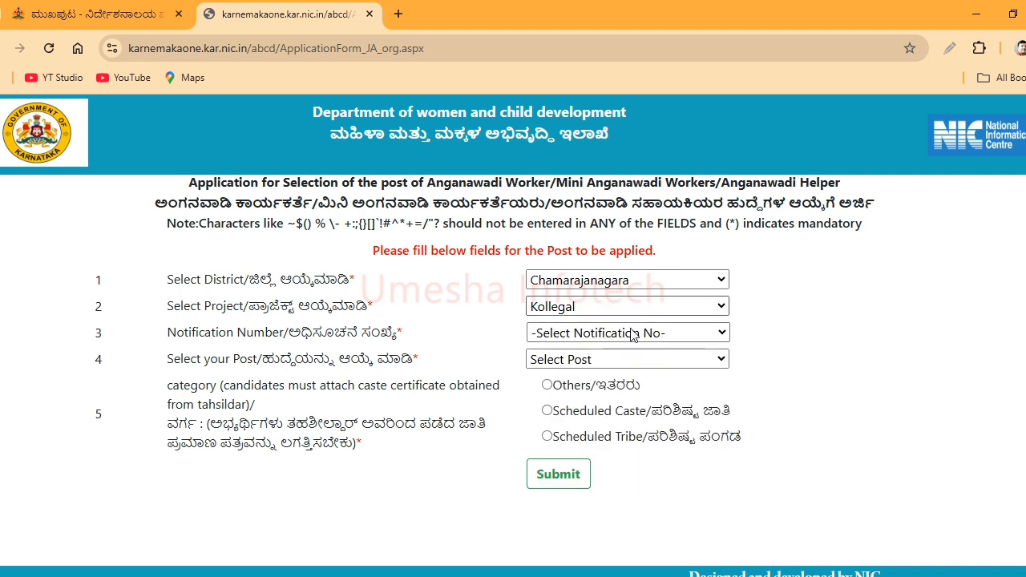
left_click(604, 334)
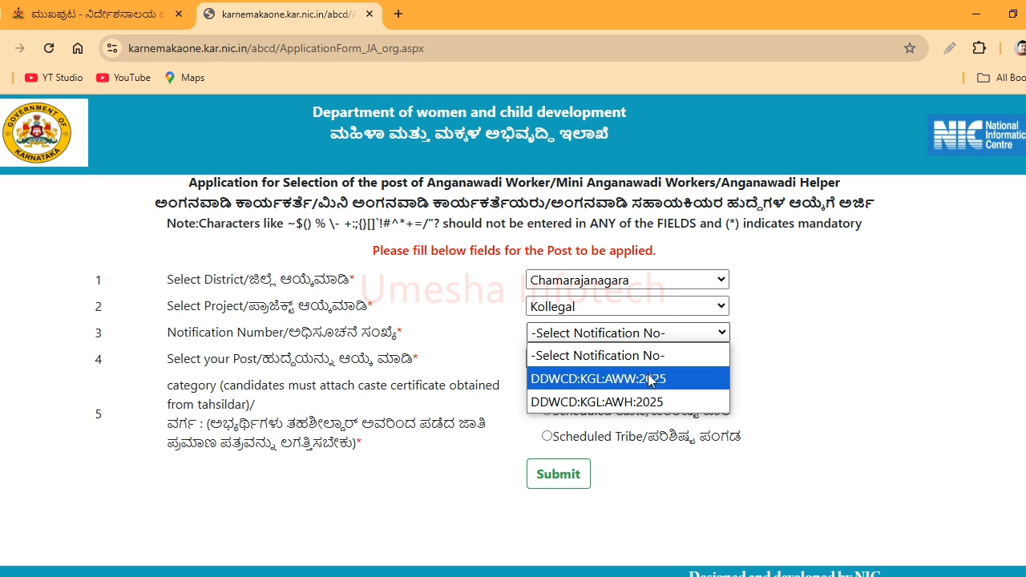
left_click(603, 379)
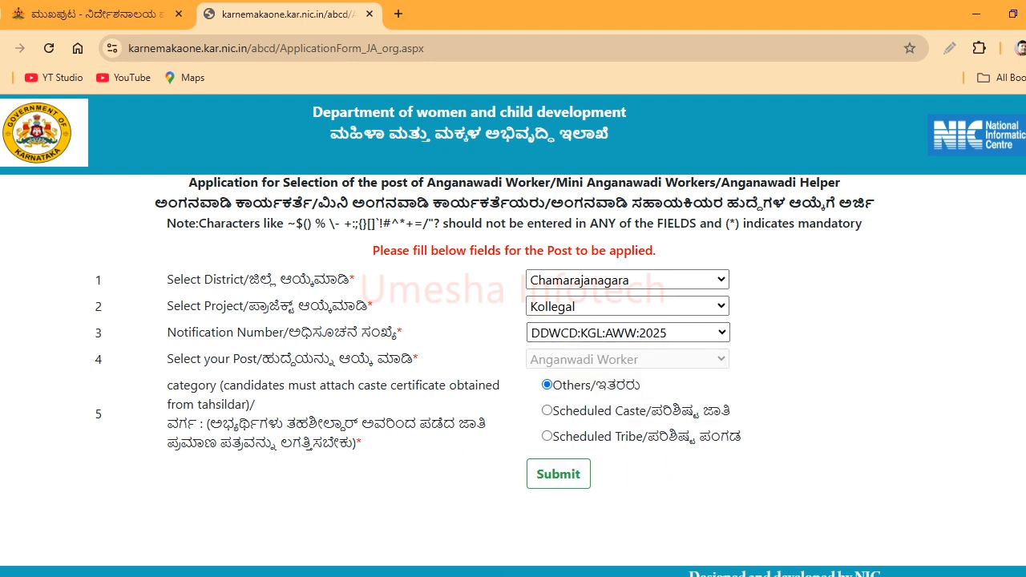
- Set the category to Scheduled Caste and fill the caste-certificate RD number
mouse_move(491, 370)
left_mouse_down()
mouse_move(514, 393)
mouse_move(646, 451)
mouse_move(780, 451)
left_mouse_up()
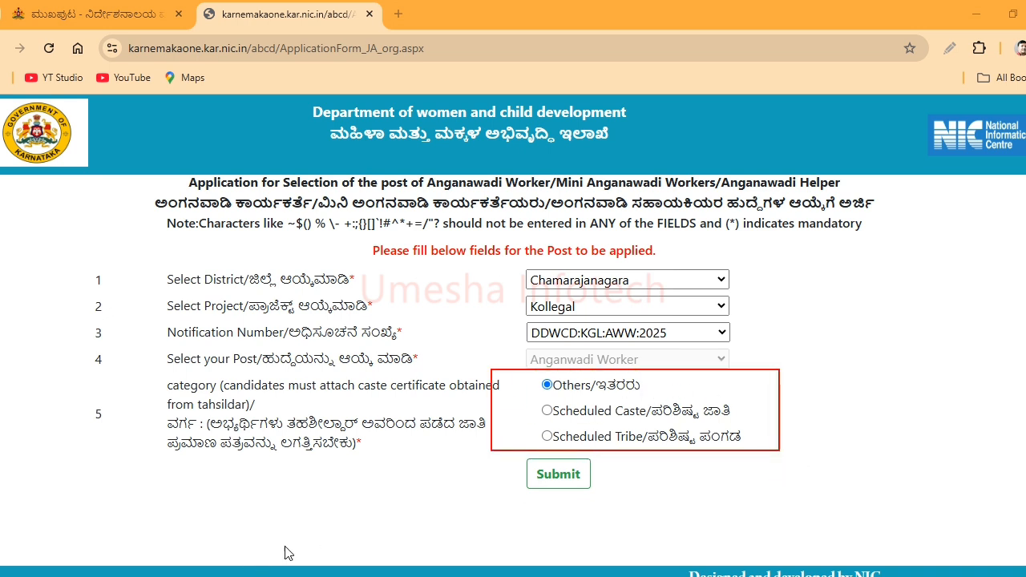
mouse_move(536, 398)
left_mouse_down()
mouse_move(553, 421)
mouse_move(745, 423)
left_mouse_up()
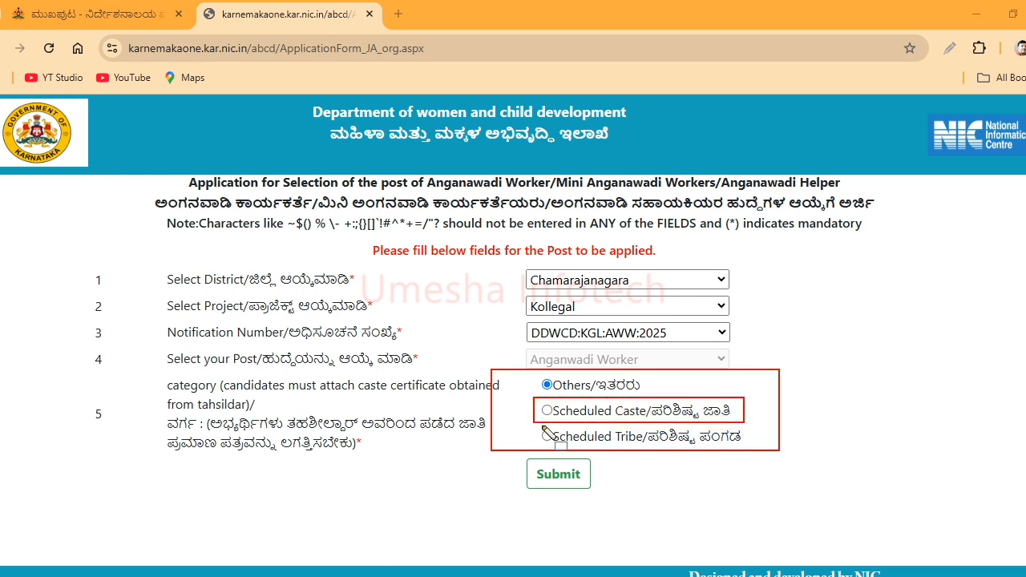
left_click(546, 411)
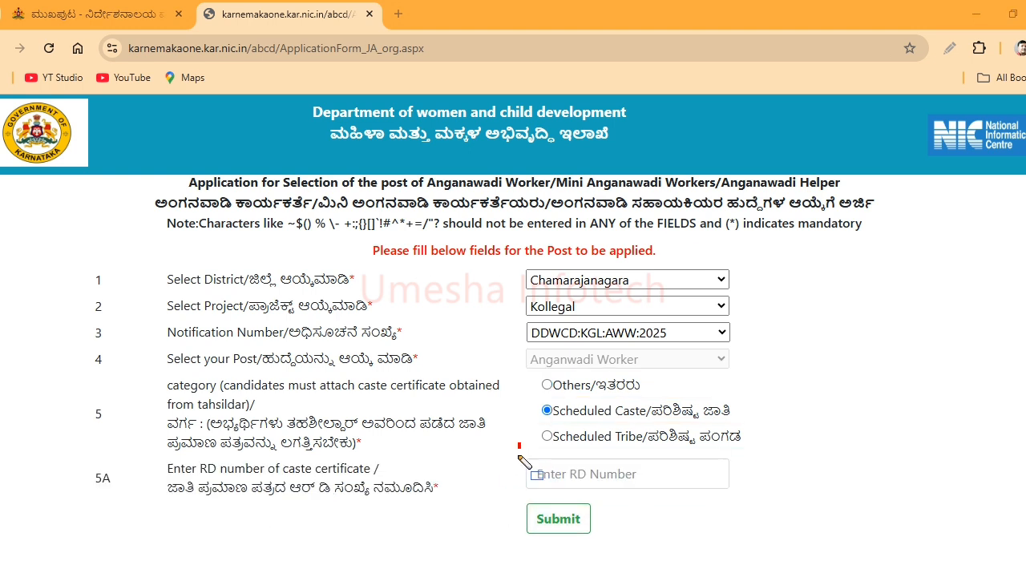
left_click_drag(521, 444, 730, 504)
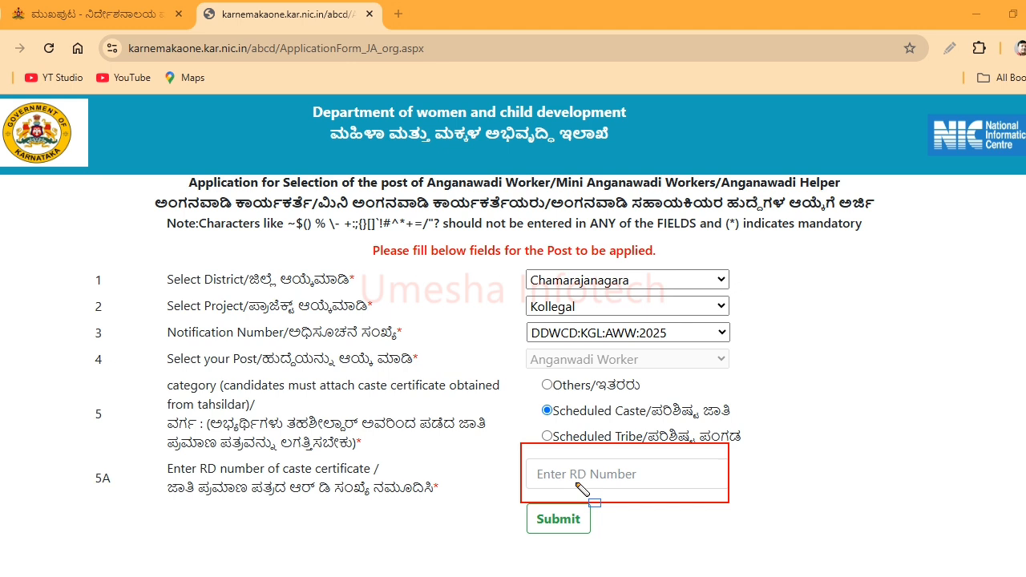
left_click_drag(535, 485, 686, 485)
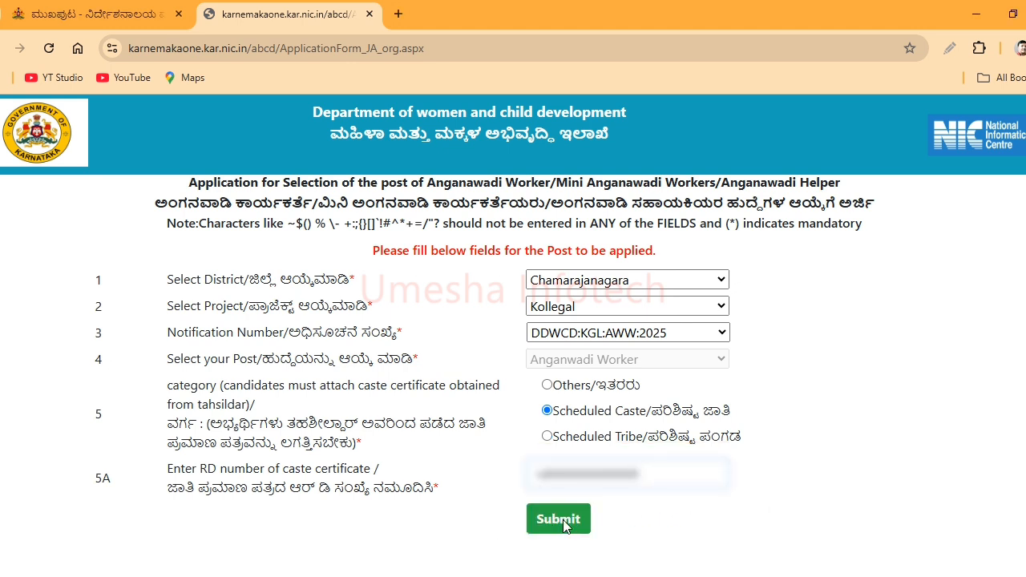
- Submit the post details and tick Select Vacancy on the rural Singanalluru 2 Anganwadi Center row
left_click(559, 519)
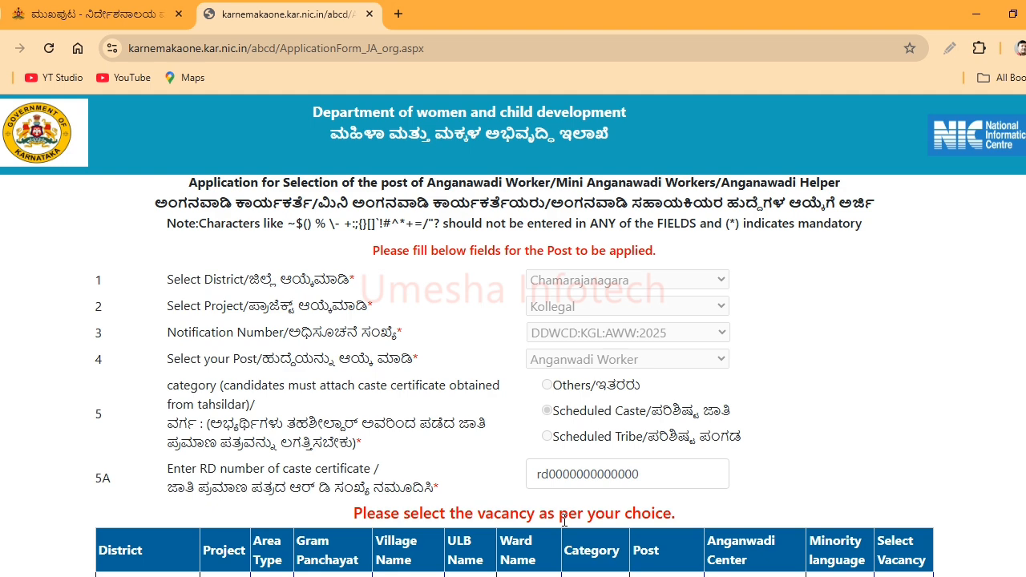
scroll(563, 521, "down", 5)
mouse_move(326, 104)
left_mouse_down()
mouse_move(432, 134)
mouse_move(703, 137)
left_mouse_up()
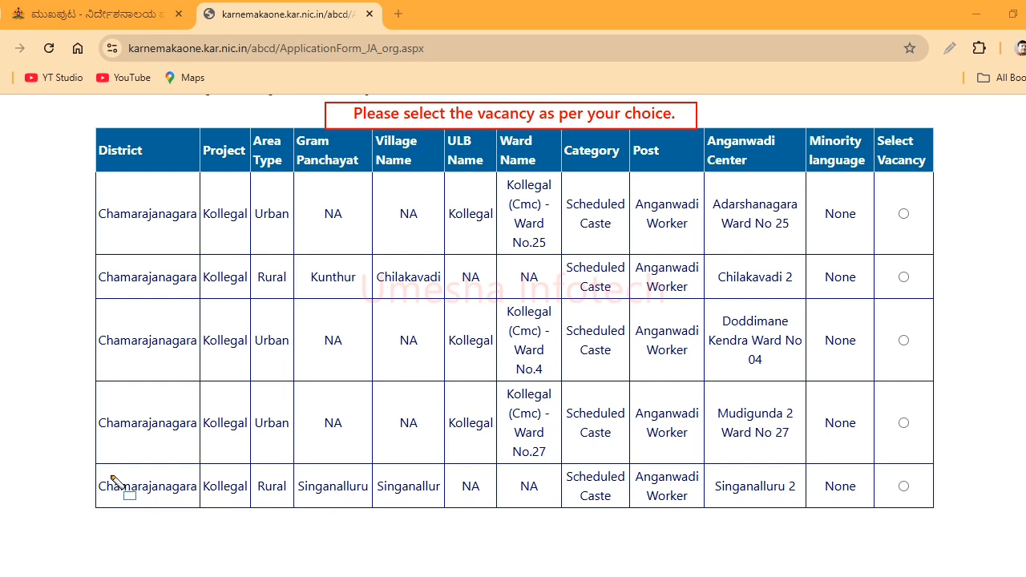
mouse_move(90, 464)
left_mouse_down()
mouse_move(298, 520)
mouse_move(938, 531)
mouse_move(939, 522)
left_mouse_up()
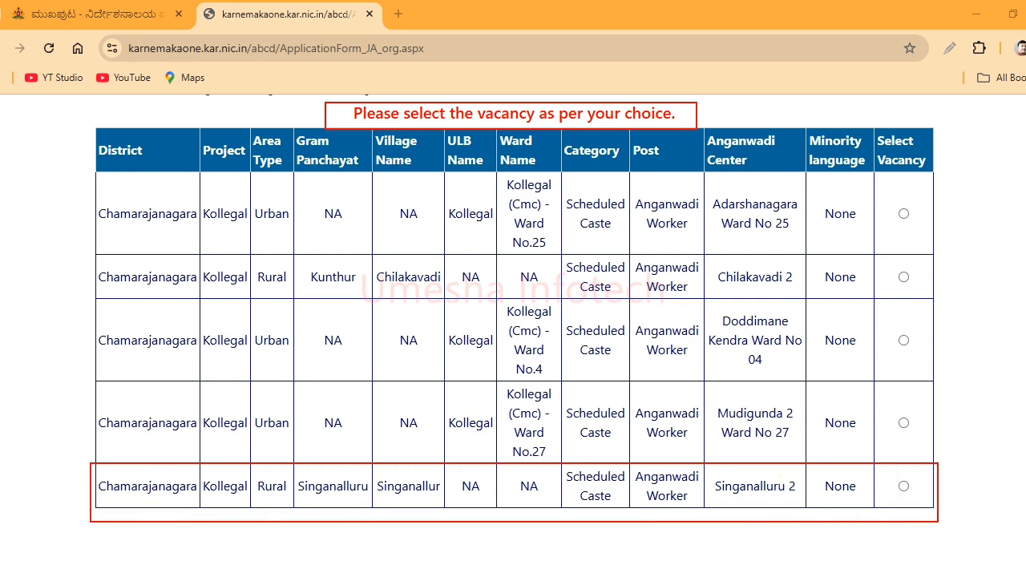
left_click_drag(137, 498, 169, 475)
left_click_drag(206, 507, 249, 471)
mouse_move(257, 513)
left_mouse_down()
mouse_move(283, 482)
mouse_move(353, 453)
left_mouse_up()
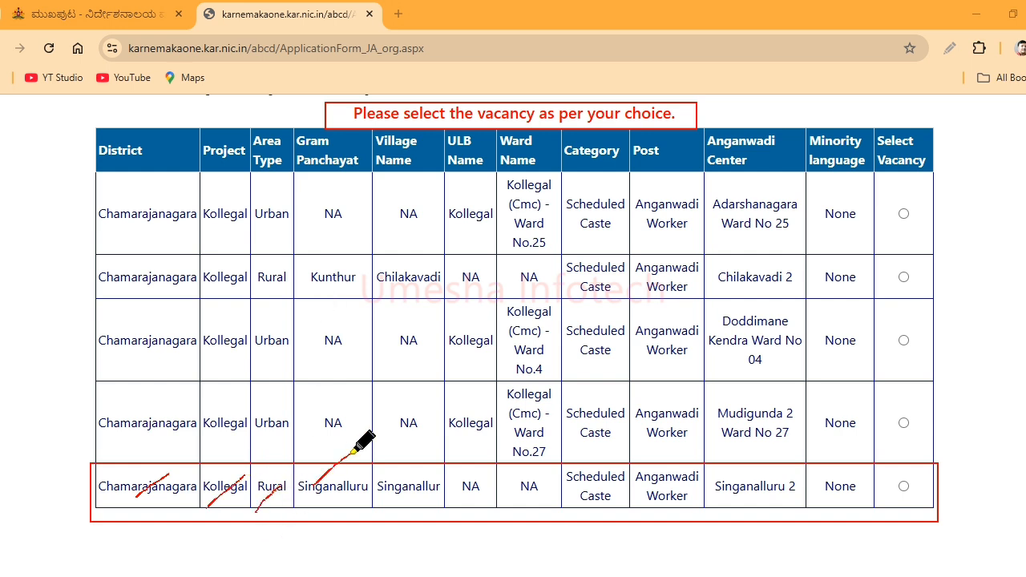
left_click_drag(391, 504, 431, 474)
left_click_drag(753, 498, 781, 471)
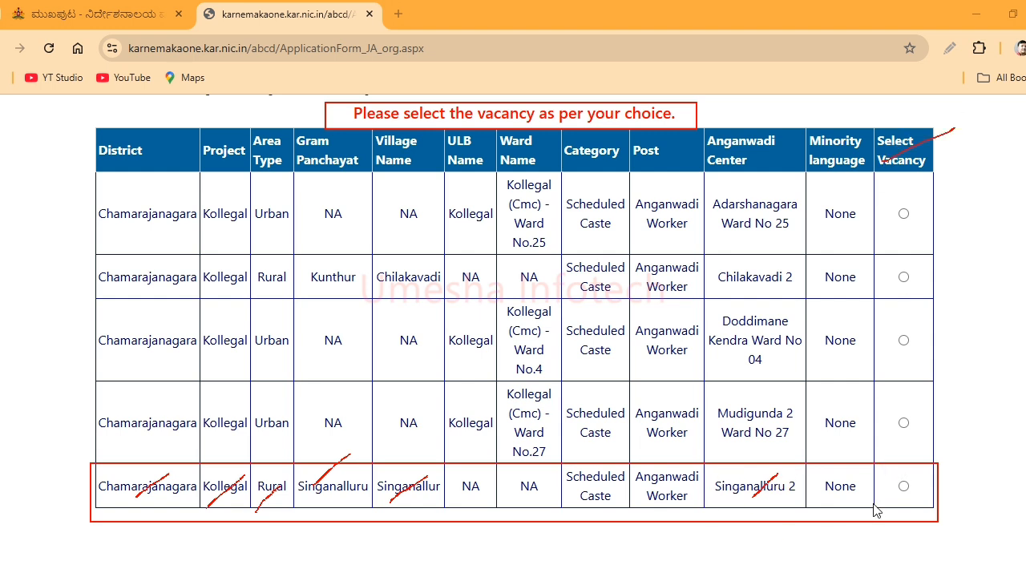
mouse_move(924, 465)
left_mouse_down()
mouse_move(896, 487)
mouse_move(930, 472)
mouse_move(879, 482)
left_mouse_up()
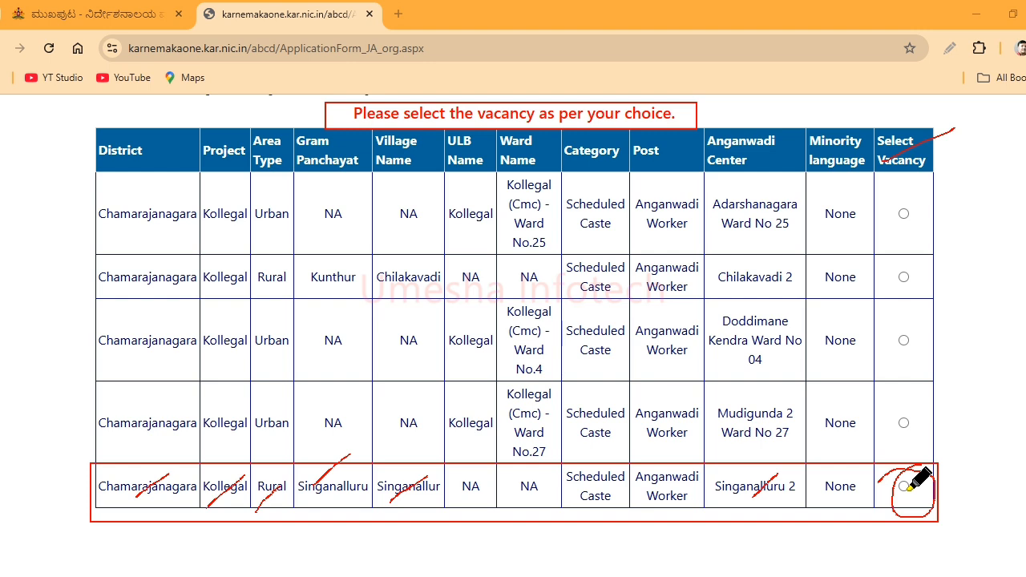
left_click(903, 486)
- Enter the applicant's full name and choose the birth day, month and year
scroll(848, 410, "down", 2)
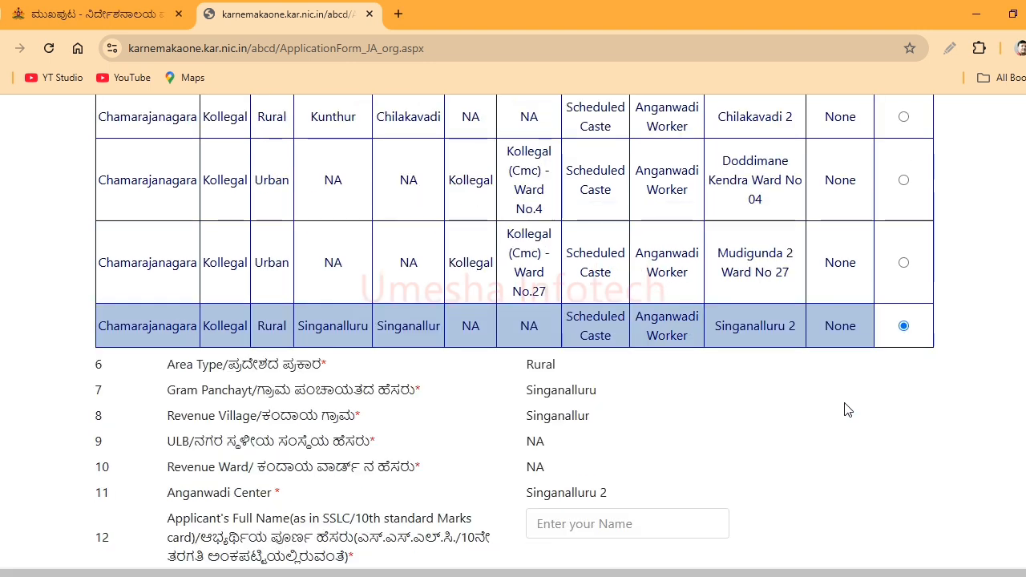
scroll(847, 410, "down", 3)
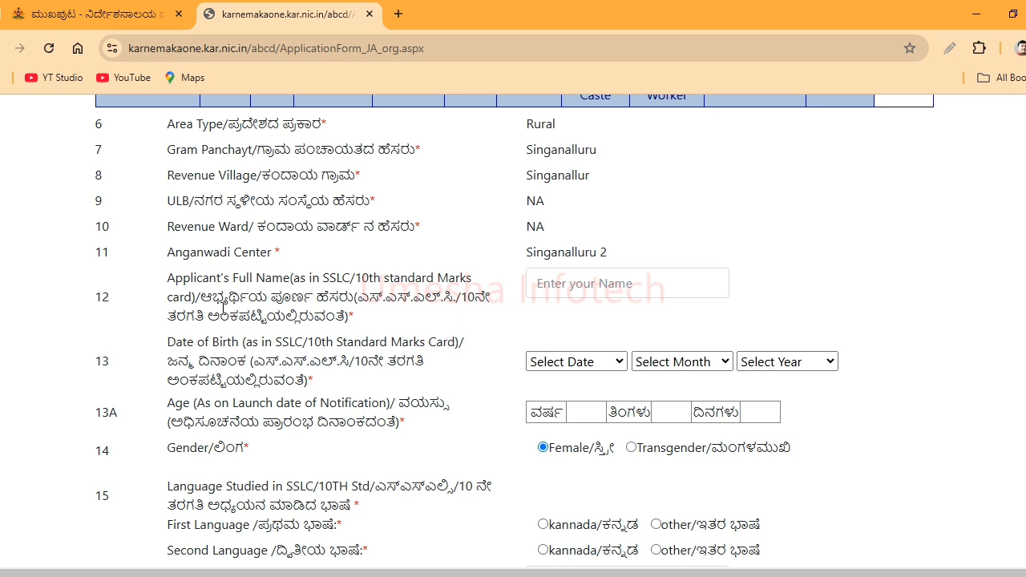
left_click_drag(205, 303, 441, 299)
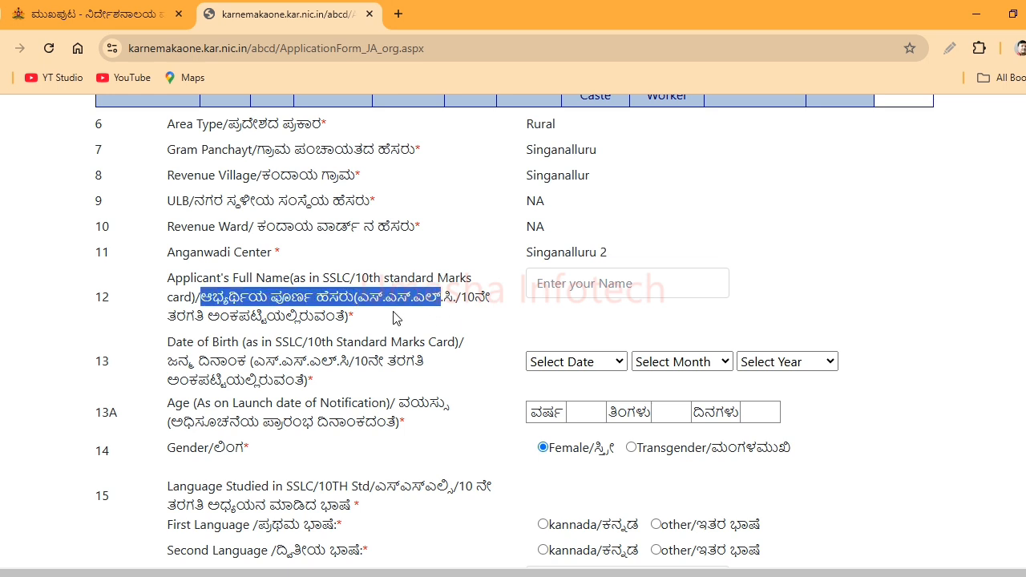
left_click(607, 294)
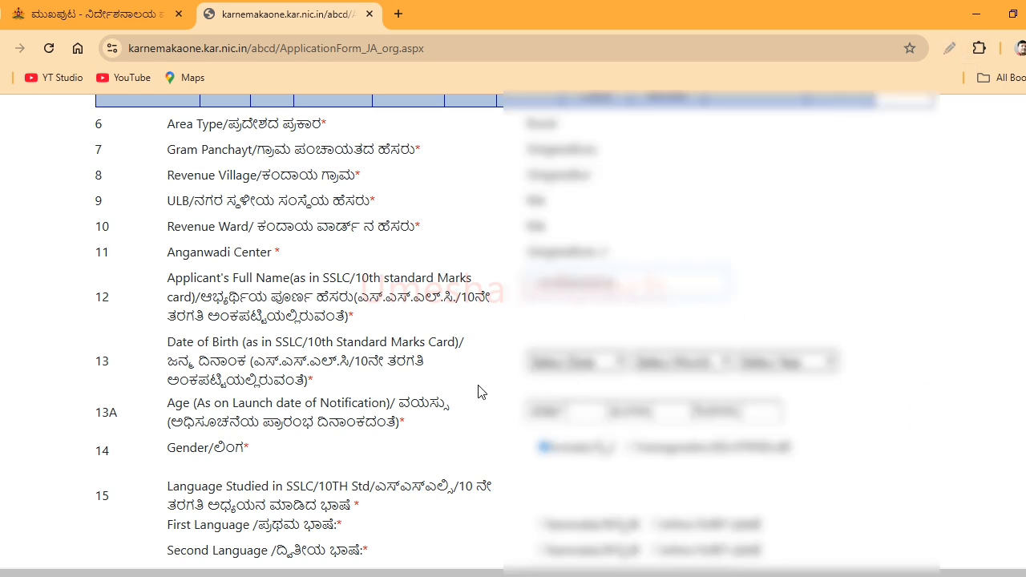
left_click(583, 365)
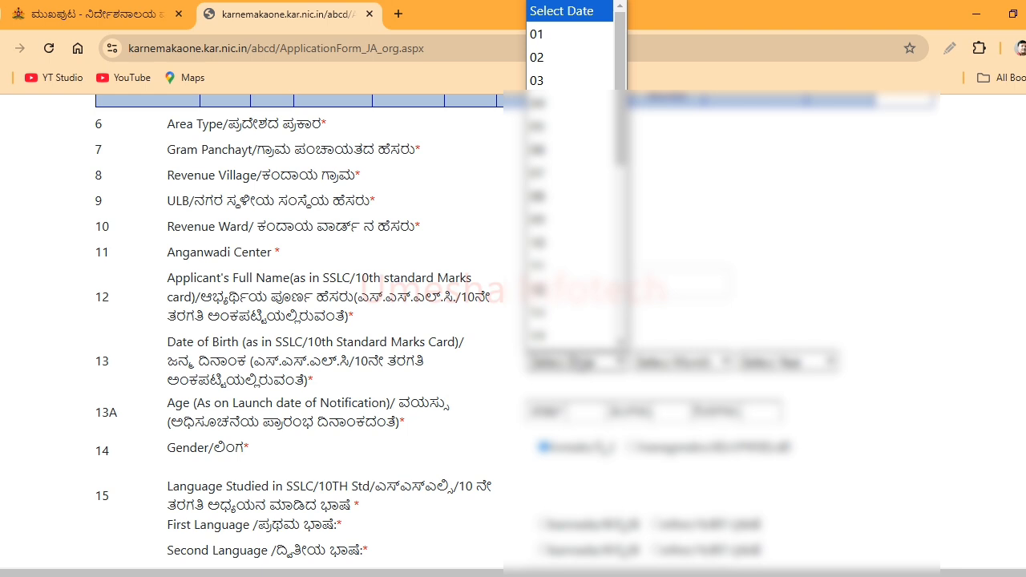
left_click(560, 42)
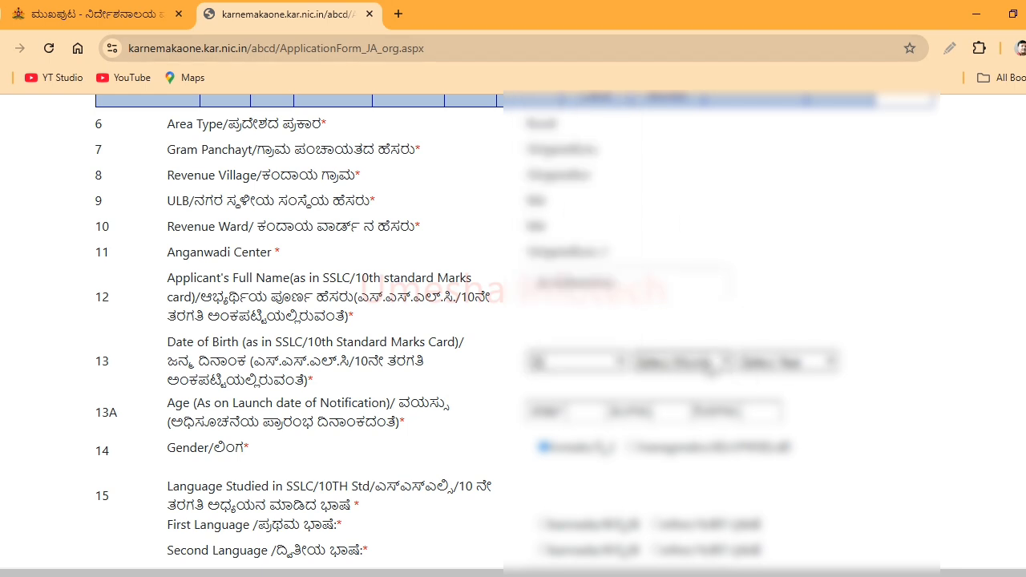
left_click(709, 365)
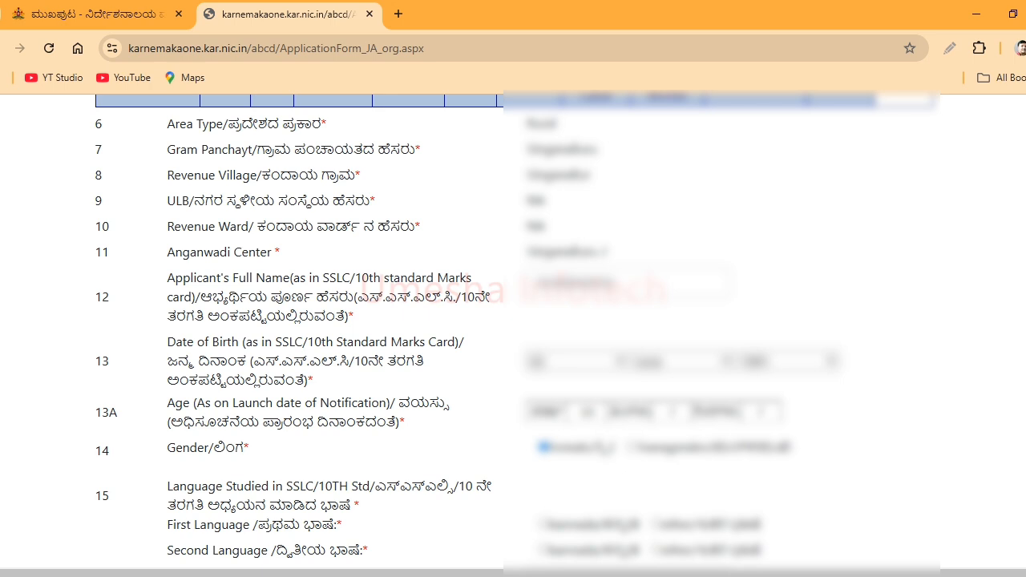
- Choose kannada as the First Language studied in SSLC
scroll(513, 321, "down", 5)
scroll(513, 321, "up", 1)
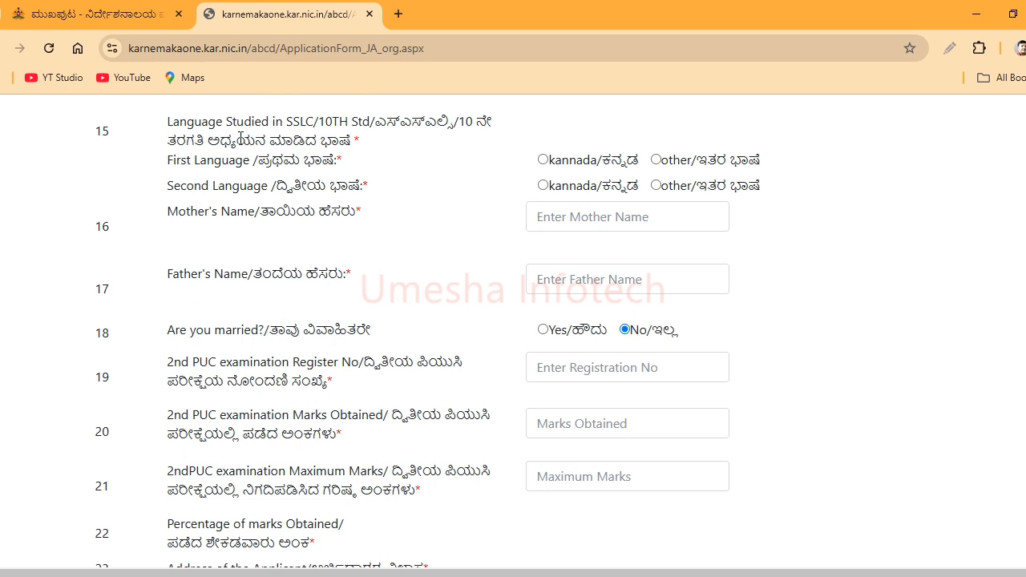
left_click(552, 166)
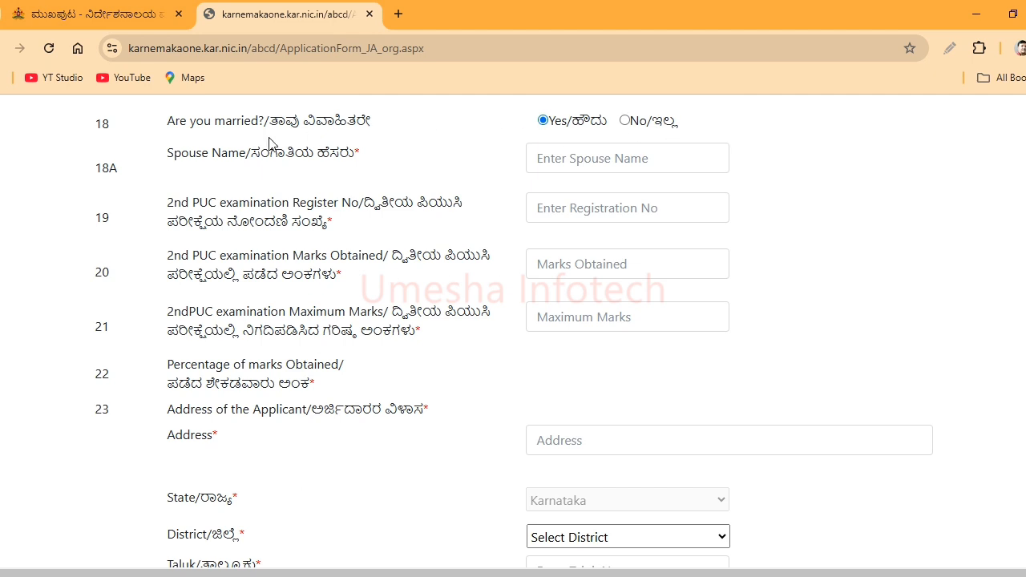
- Enter the spouse's name and the 2nd PUC register number
left_click(584, 153)
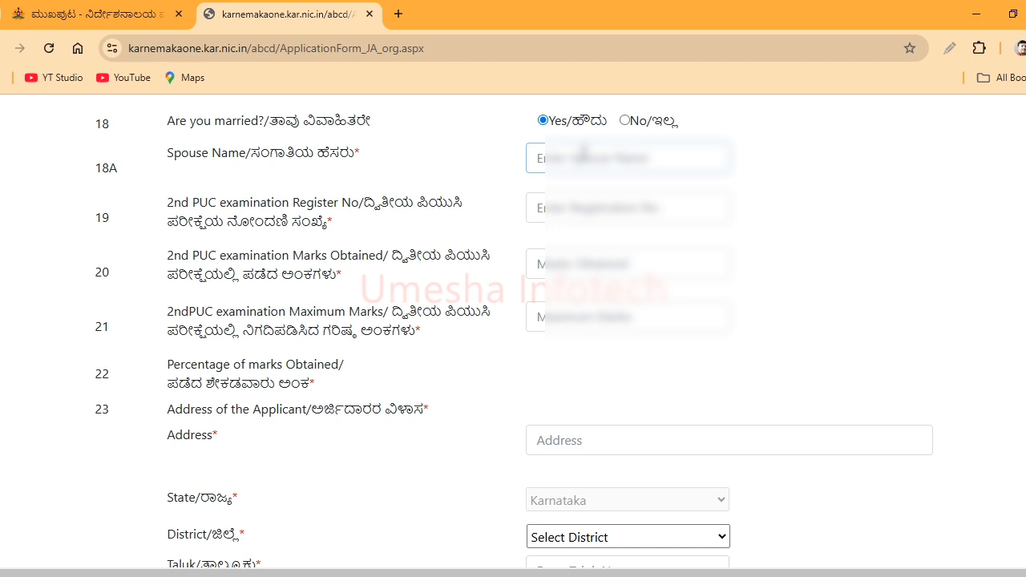
type("U")
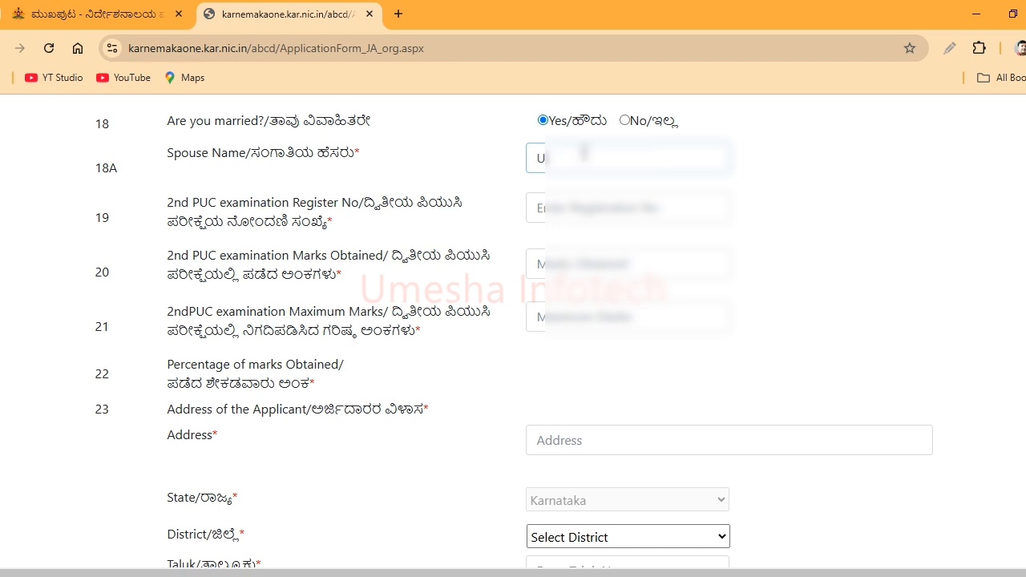
type("meshaA")
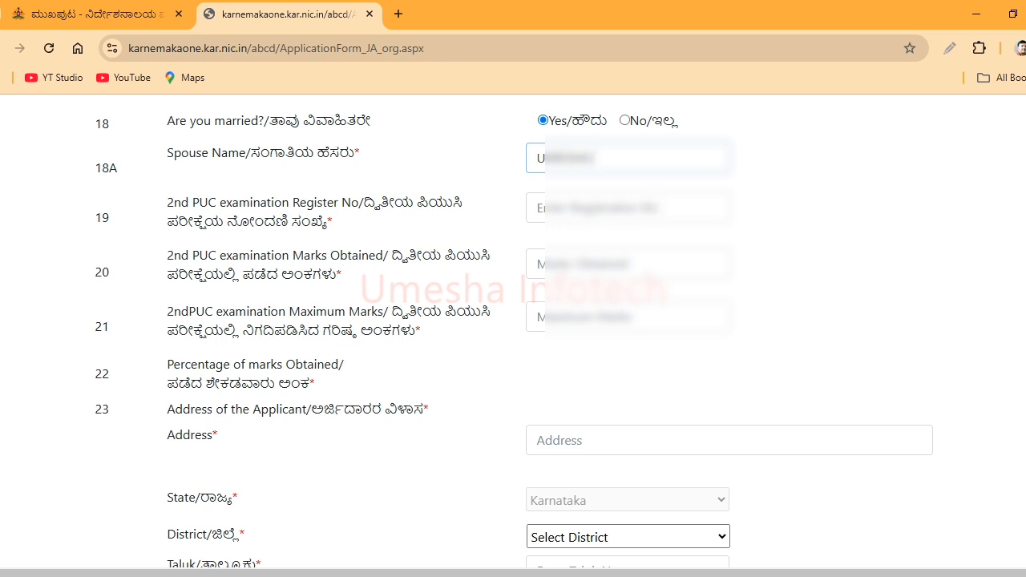
left_click(653, 210)
scroll(654, 210, "down", 2)
type("6")
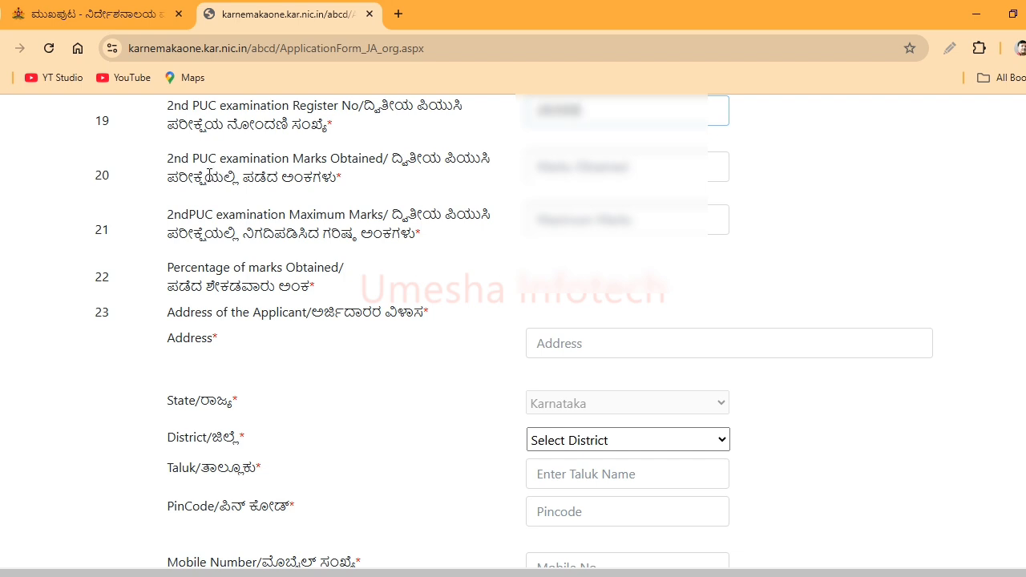
- Enter 2nd PUC marks of 455 out of a maximum 600, calculating the percentage
left_click(554, 166)
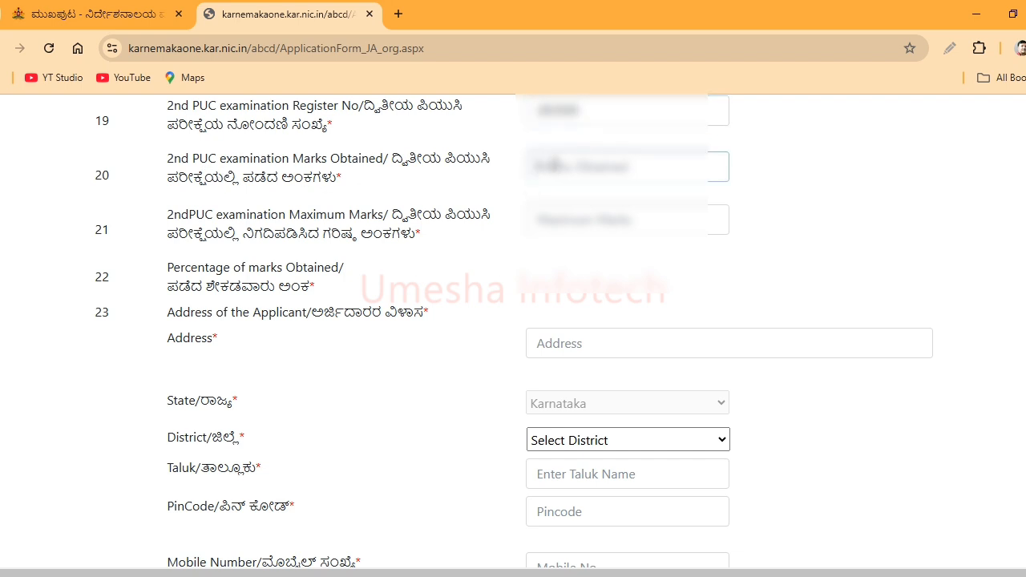
type("455")
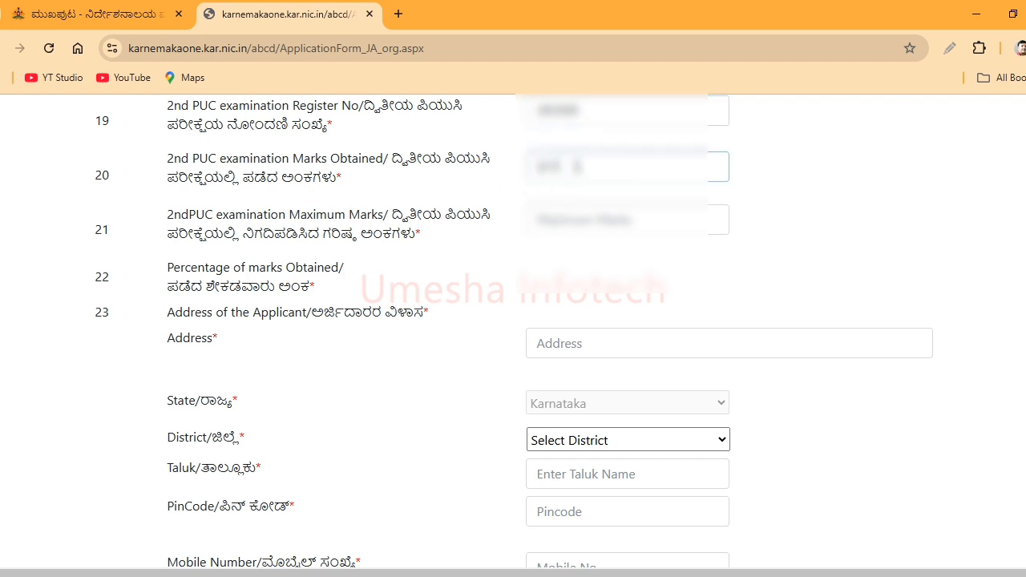
left_click(577, 220)
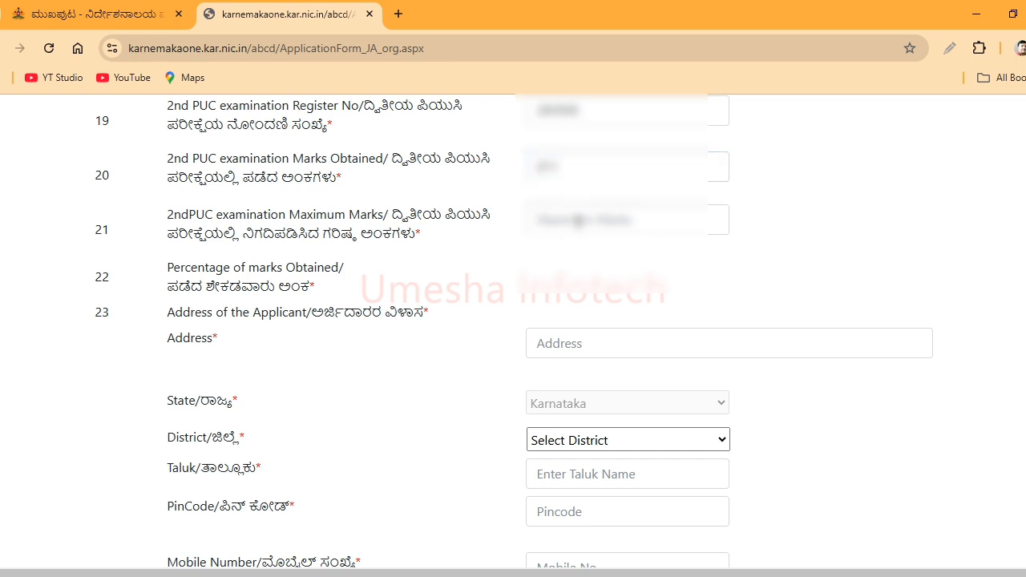
left_click(577, 219)
type("600")
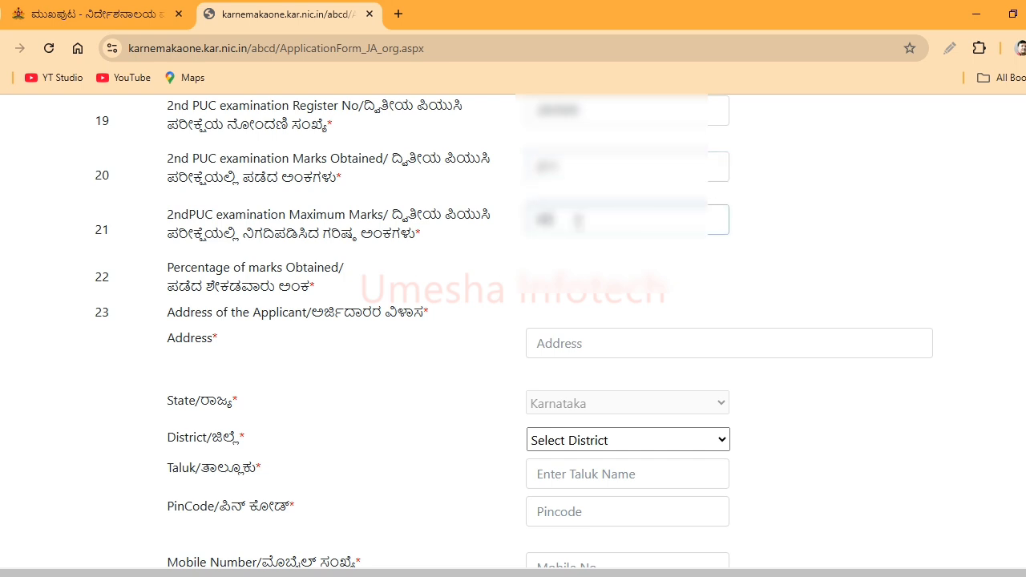
left_click(594, 256)
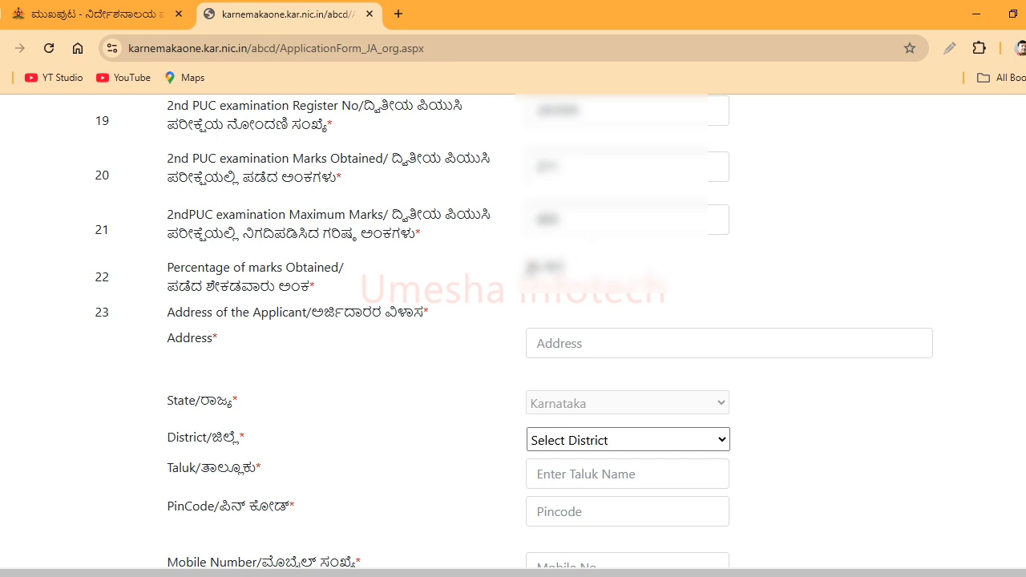
scroll(513, 331, "down", 2)
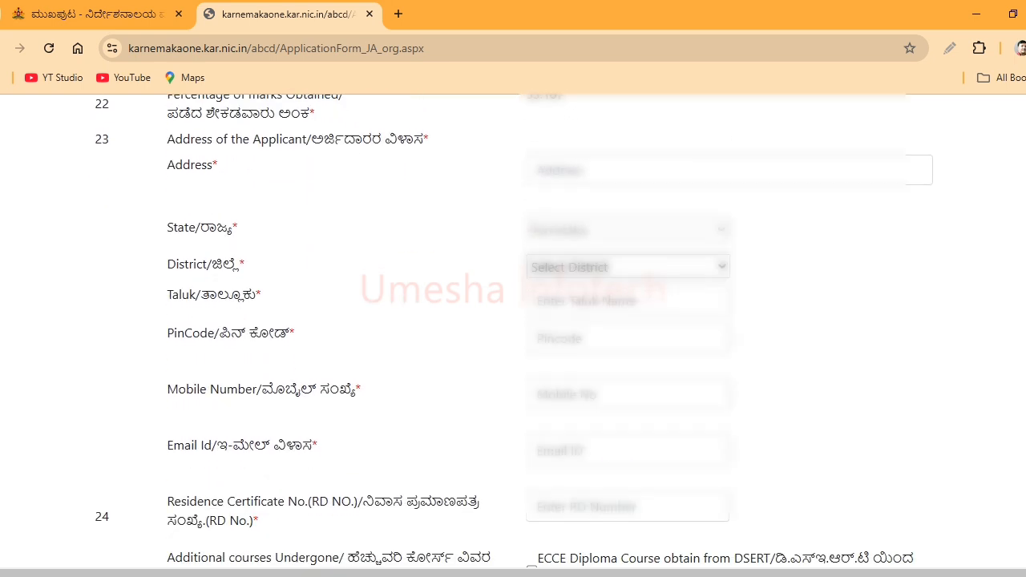
- Set the address district to Chamarajanagara and the taluk to KOLLAEGAL
scroll(513, 330, "down", 1)
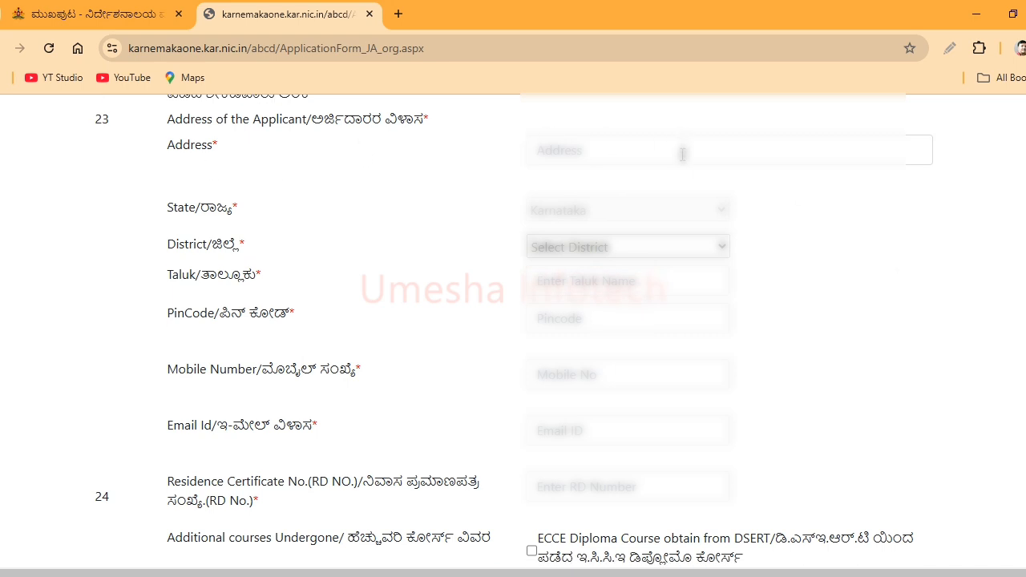
scroll(682, 154, "down", 1)
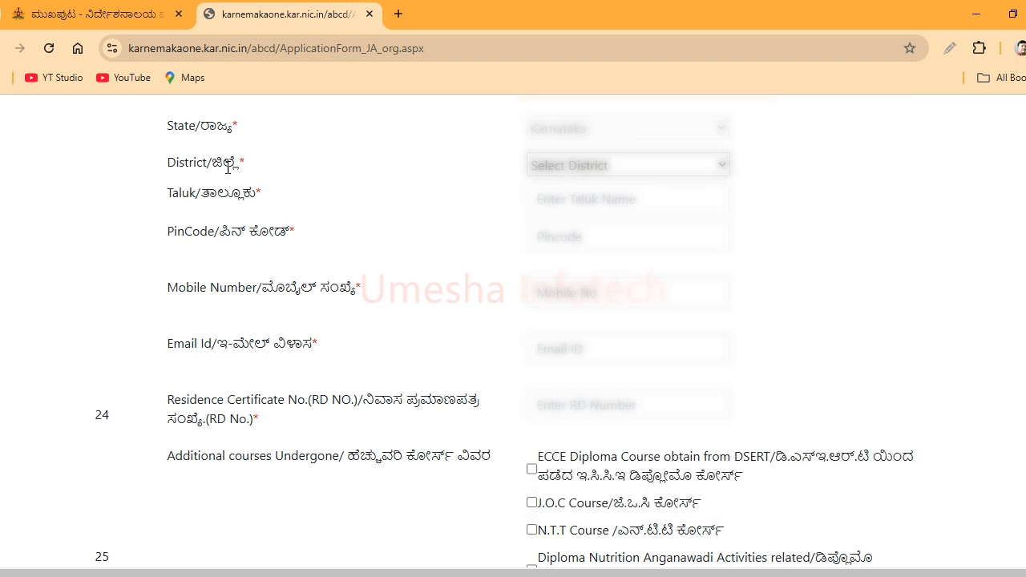
left_click(540, 170)
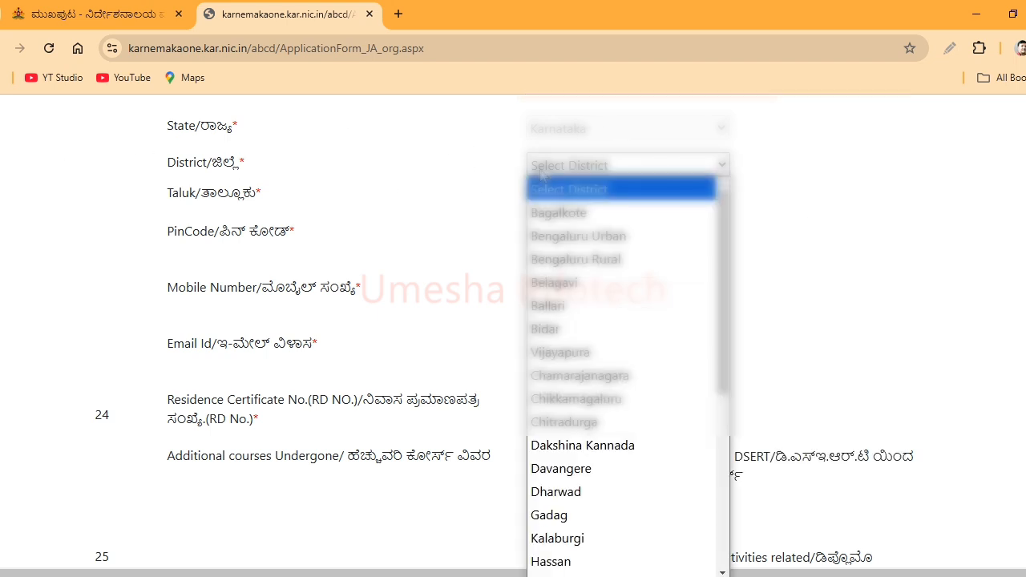
left_click(580, 375)
left_click(615, 195)
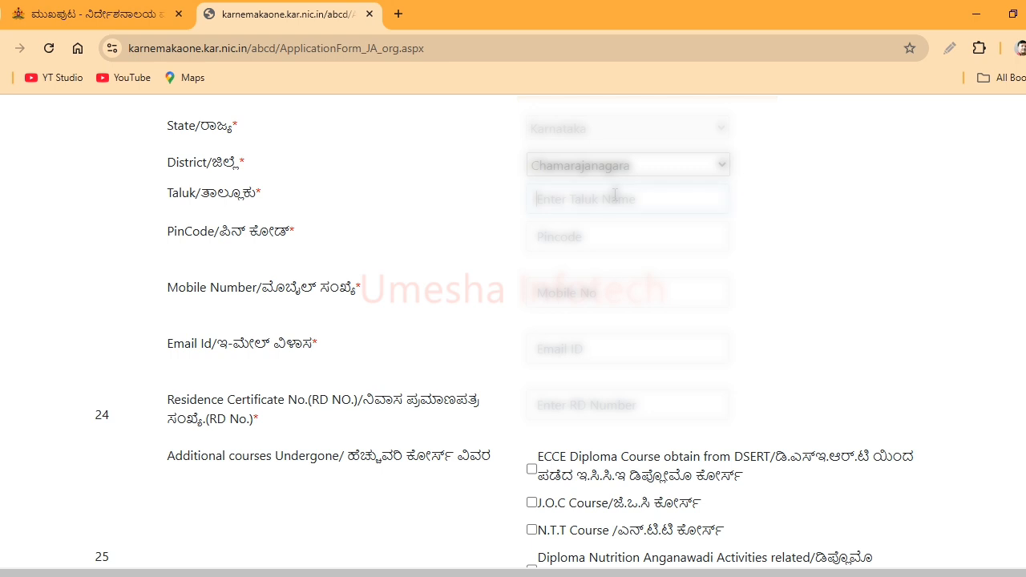
type("KOLLA")
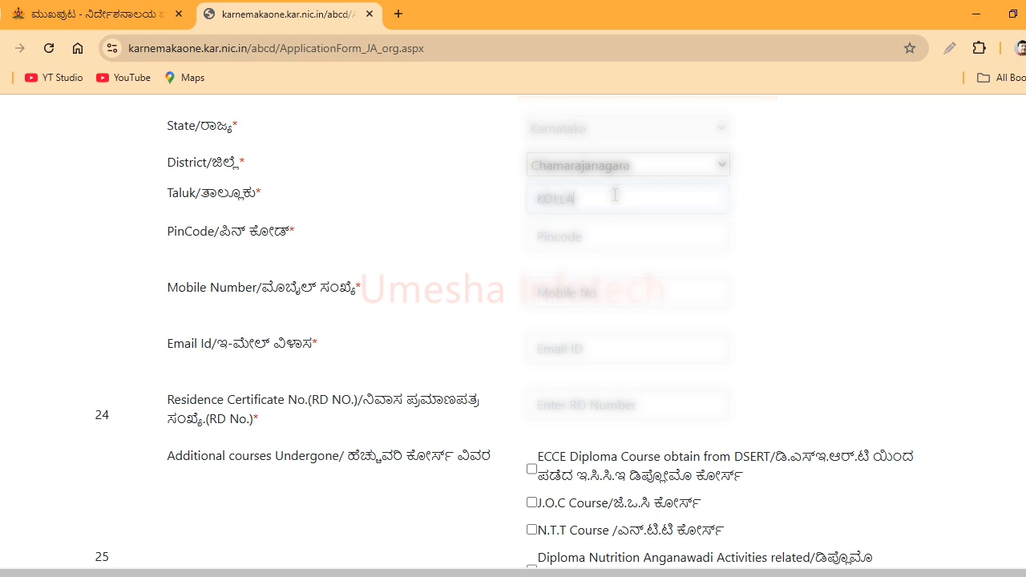
key("BackSpace")
type("EGAL")
- Enter the pincode, mobile number, e-mail ID and residence certificate RD number
left_click(600, 245)
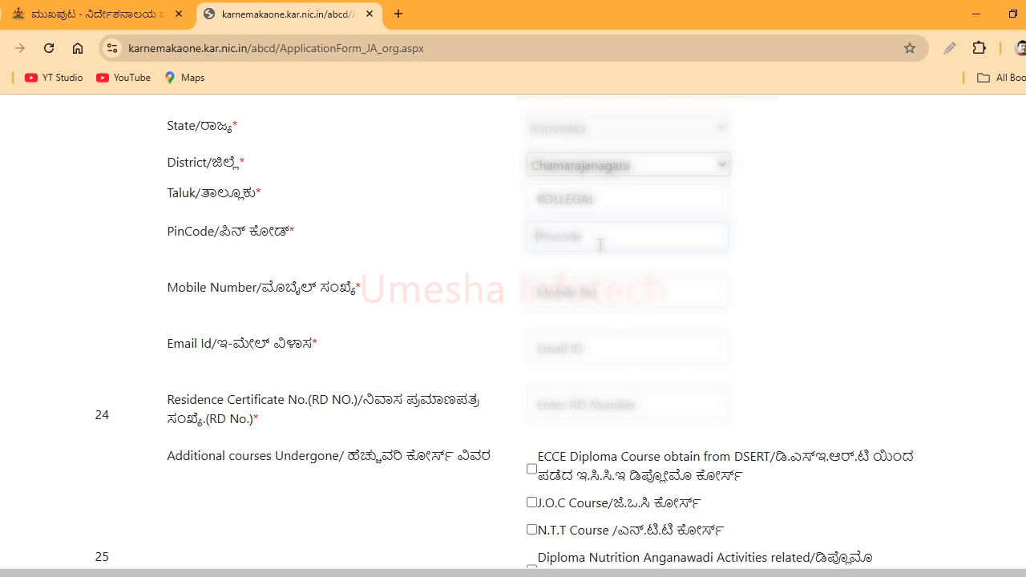
type("57")
type("1443")
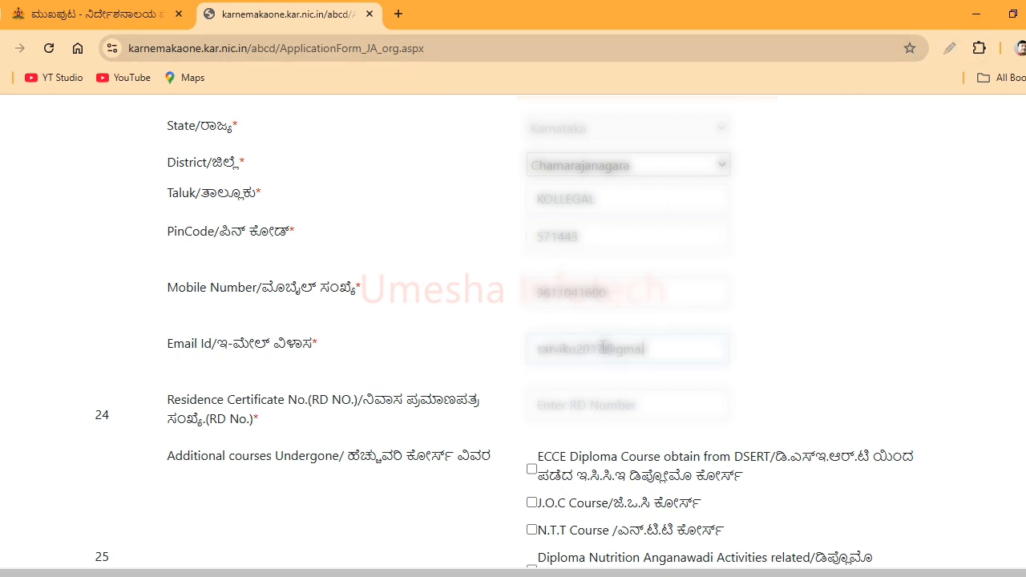
type("l")
type(".com")
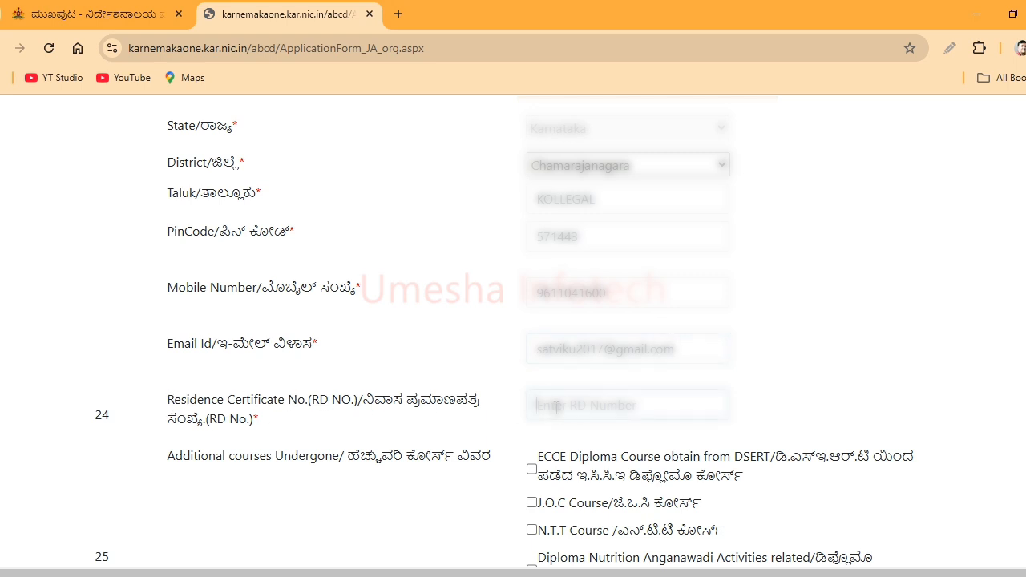
type("RD")
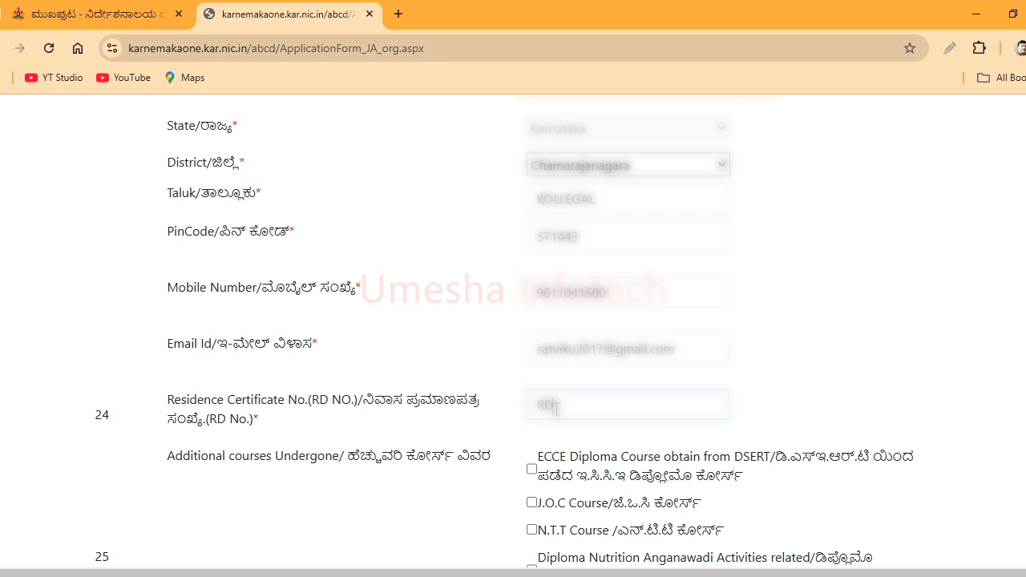
type("121")
key("ctrl+v")
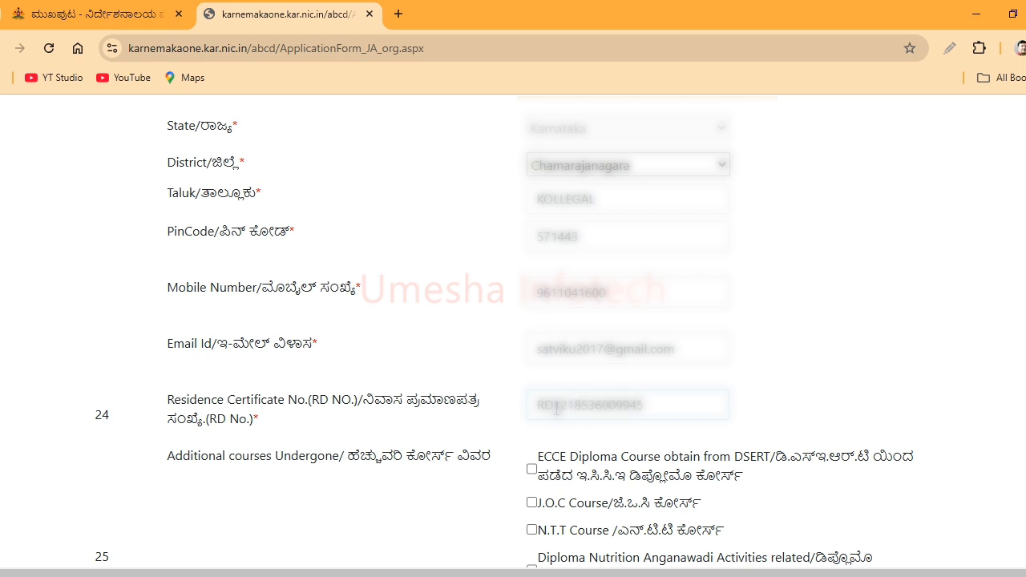
scroll(939, 426, "down", 1)
scroll(511, 331, "down", 3)
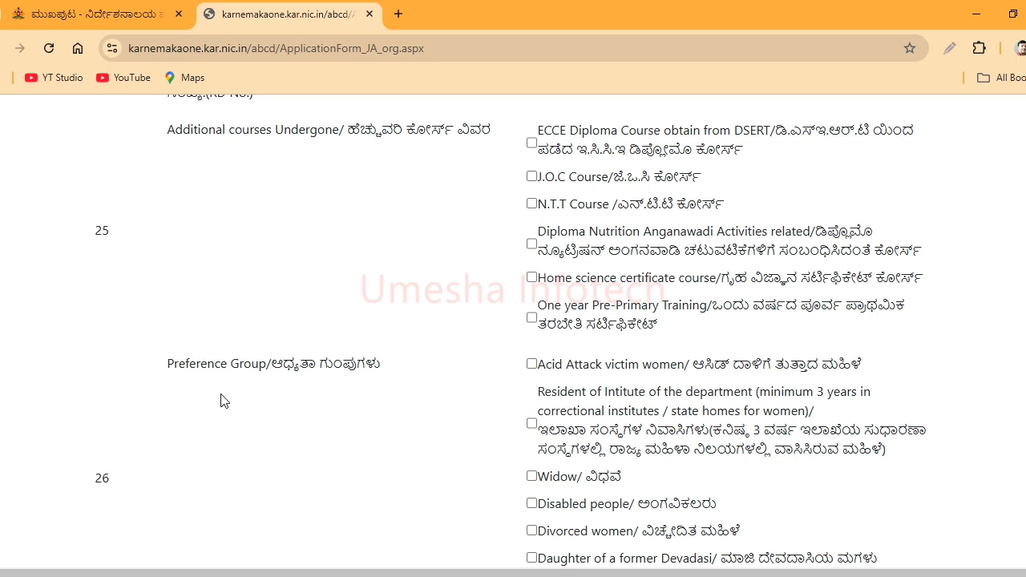
left_click_drag(393, 367, 159, 382)
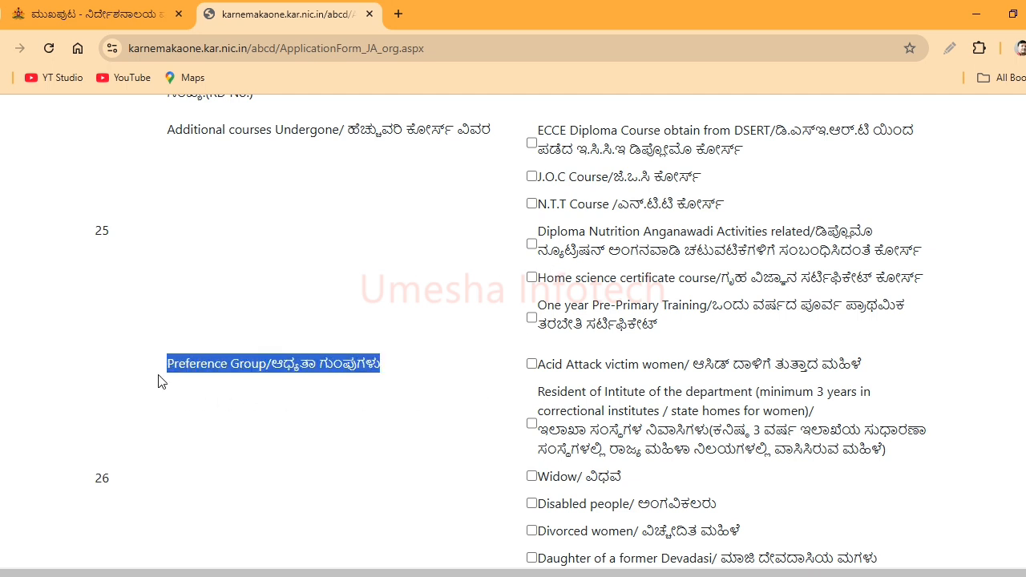
left_click(232, 398)
scroll(846, 399, "down", 1)
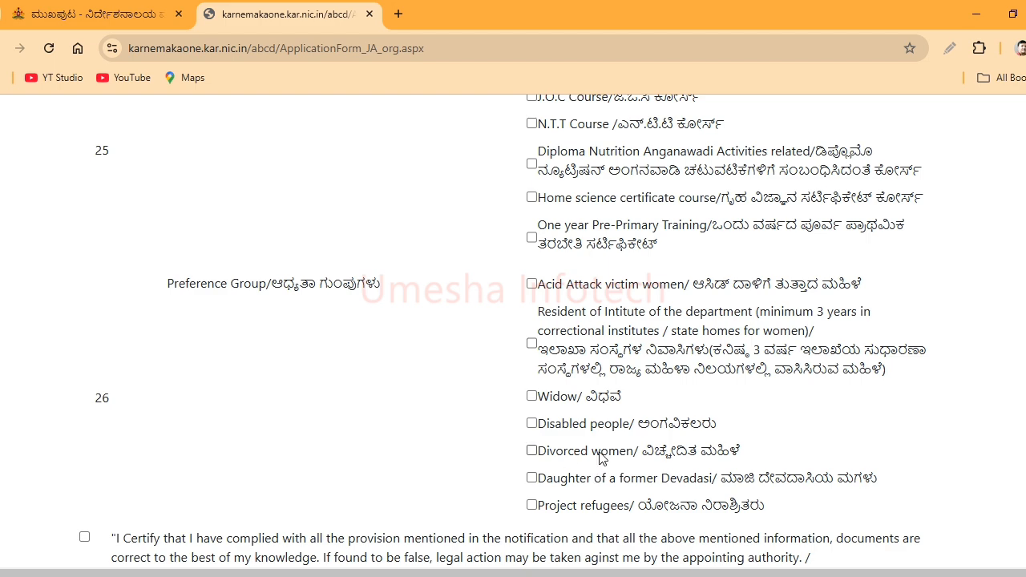
- Accept the declaration that the information is correct and open the application preview
scroll(513, 333, "down", 3)
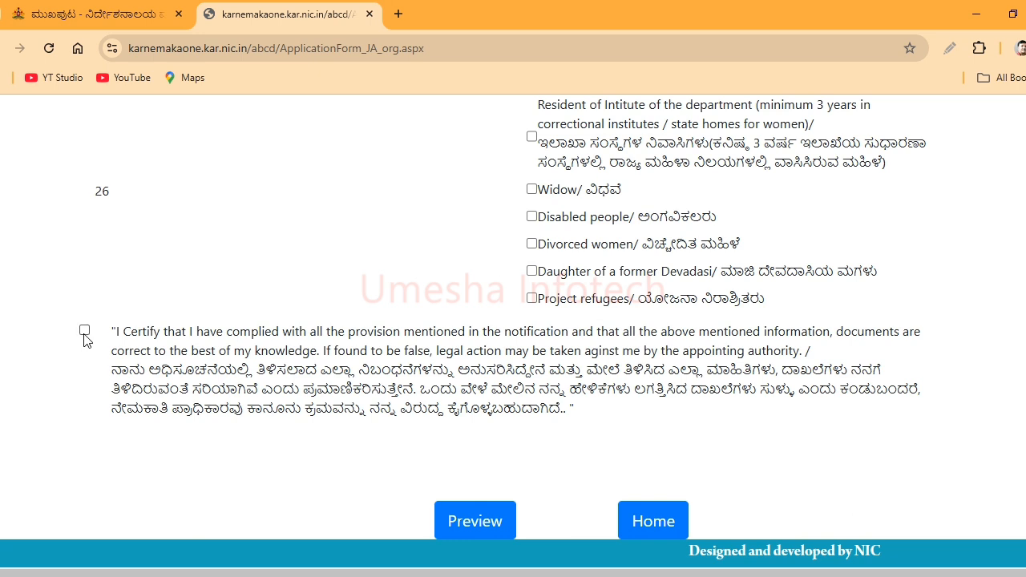
left_click(85, 335)
left_click(473, 526)
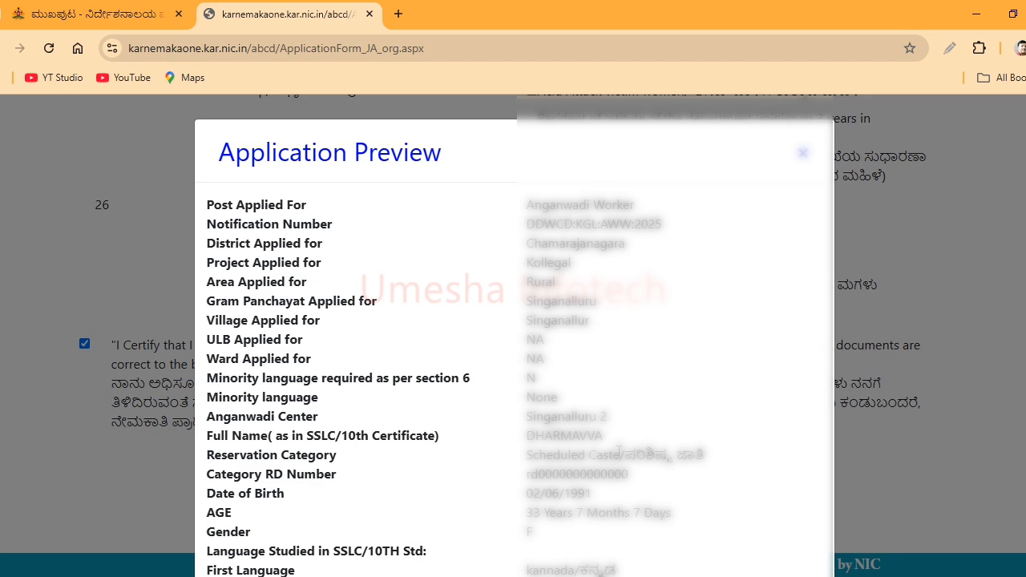
- Enter the displayed captcha at the bottom of the preview
scroll(619, 451, "down", 5)
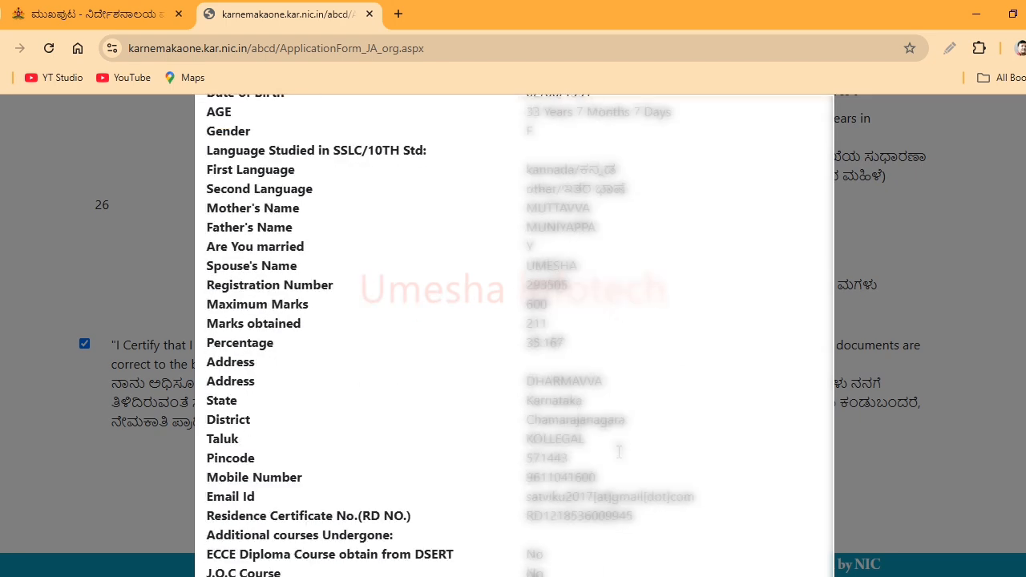
scroll(620, 451, "down", 5)
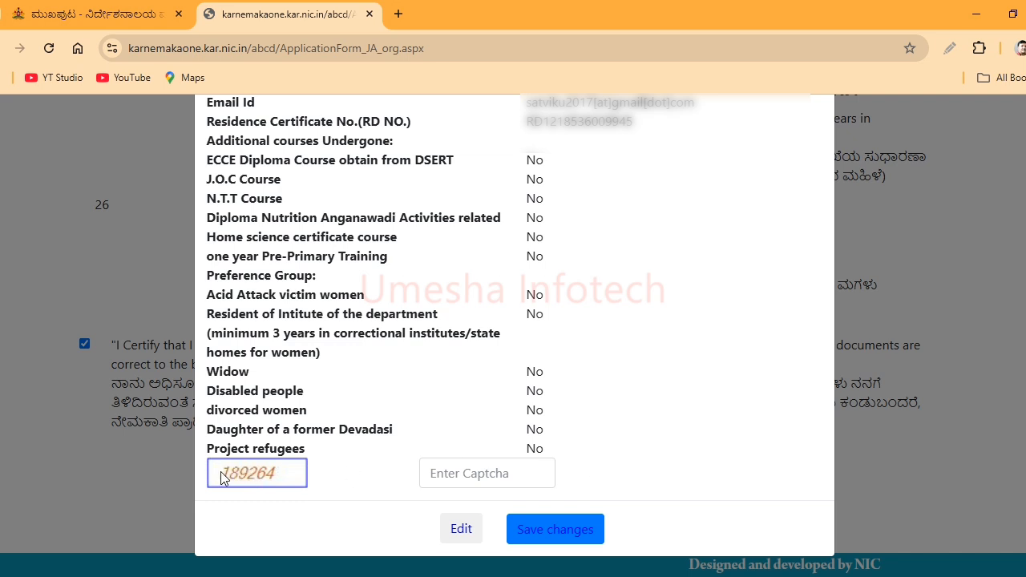
left_click(465, 472)
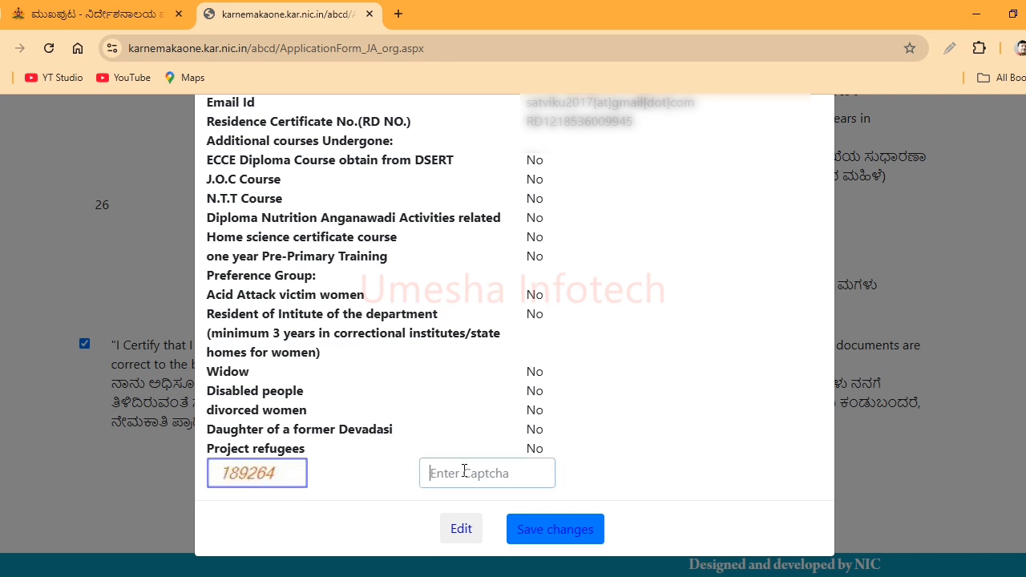
type("189264")
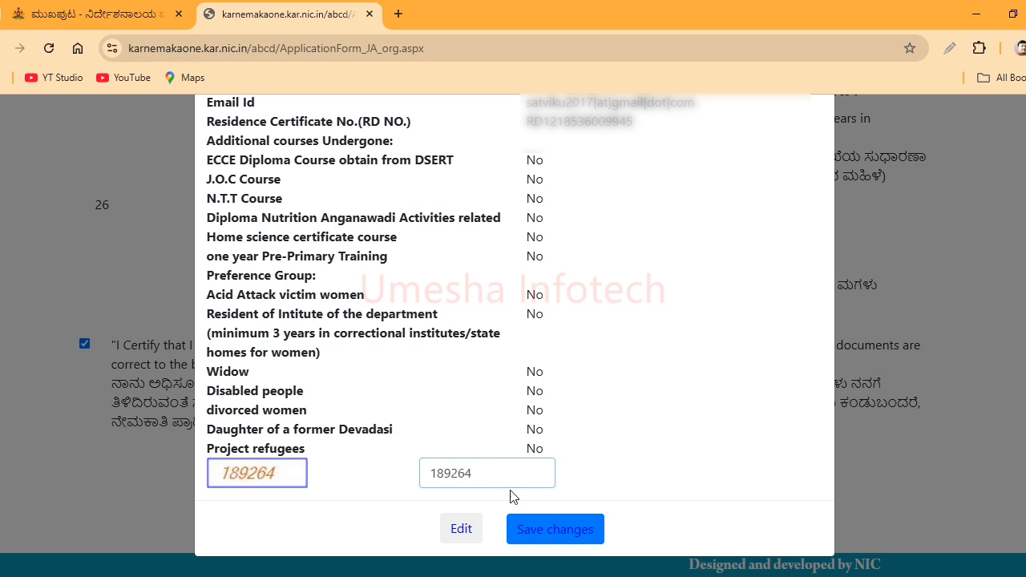
- Save the application and highlight the newly issued application number on the confirmation page
left_click(579, 541)
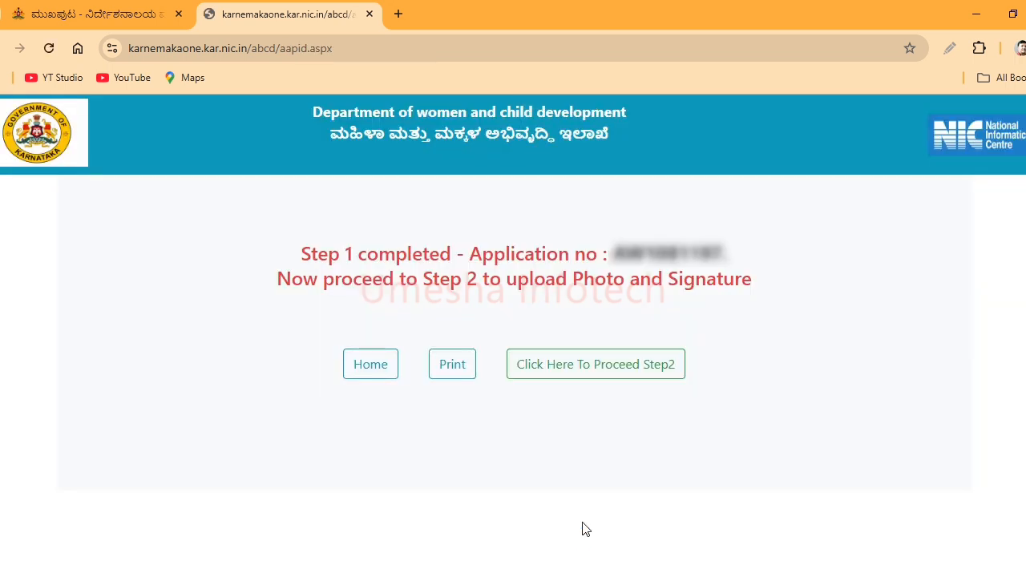
left_click_drag(299, 266, 411, 266)
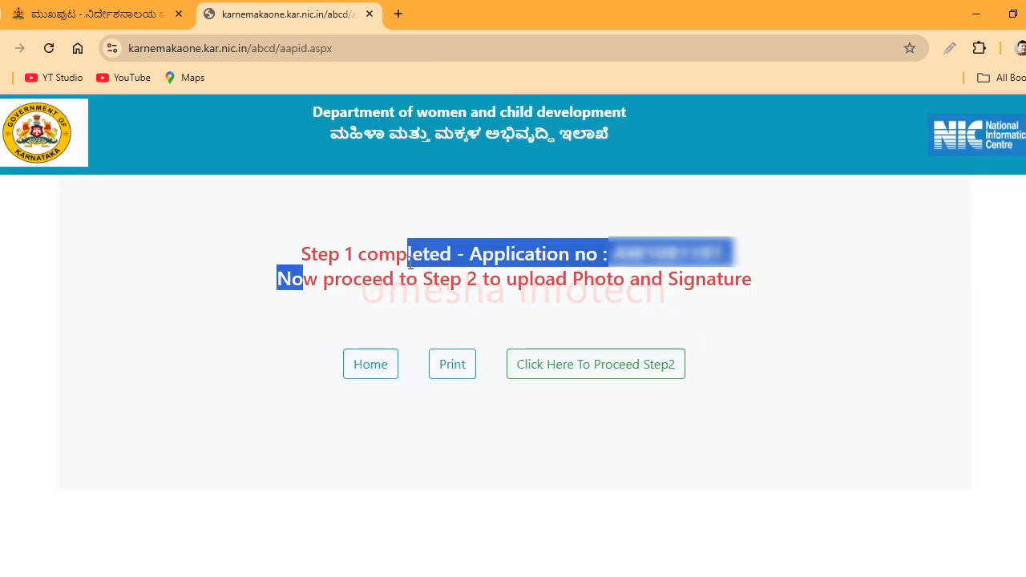
left_click(471, 278)
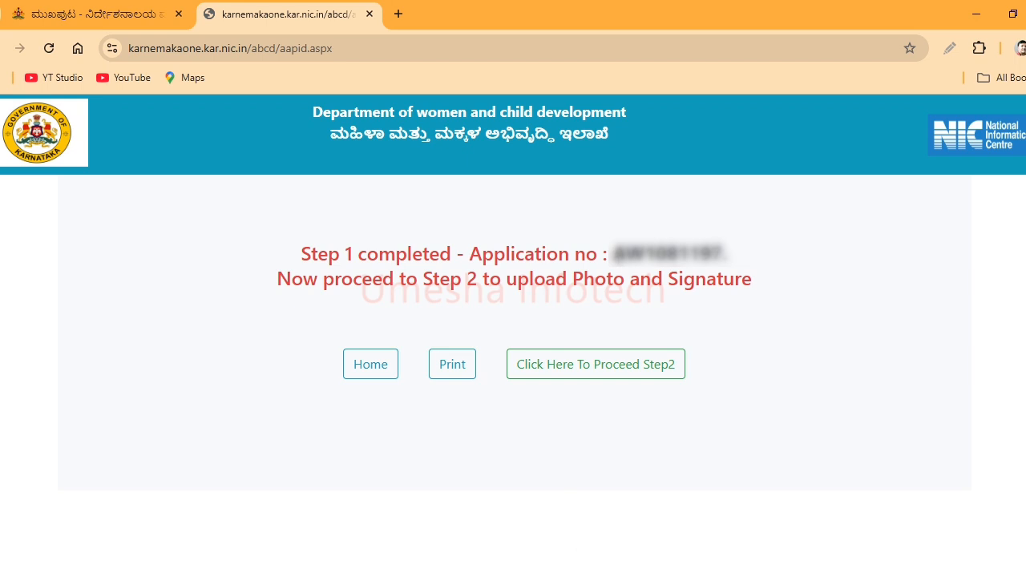
left_click_drag(612, 254, 727, 254)
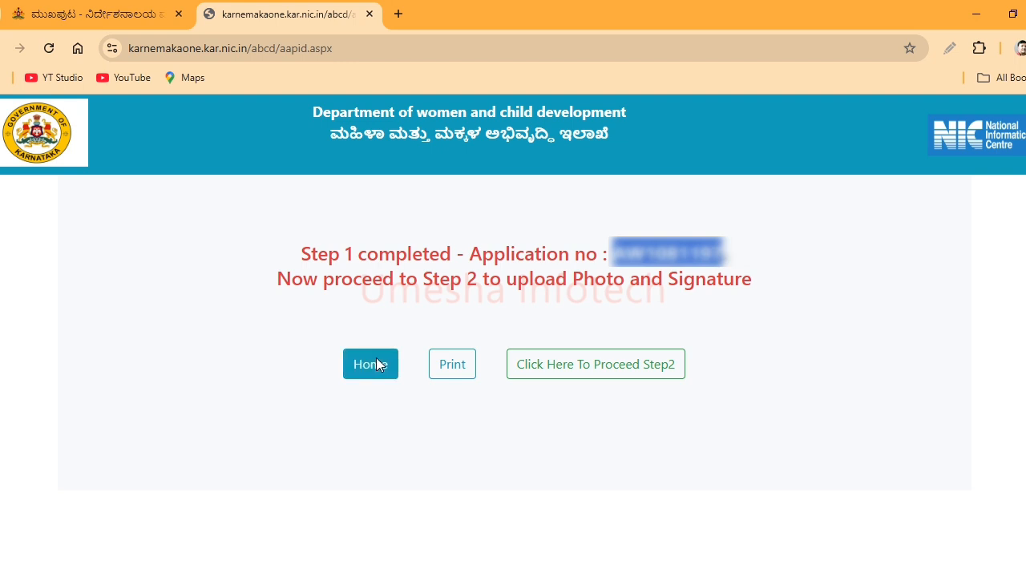
- Proceed to Step 2 and paste the application ID into the Application Id field
left_click(655, 366)
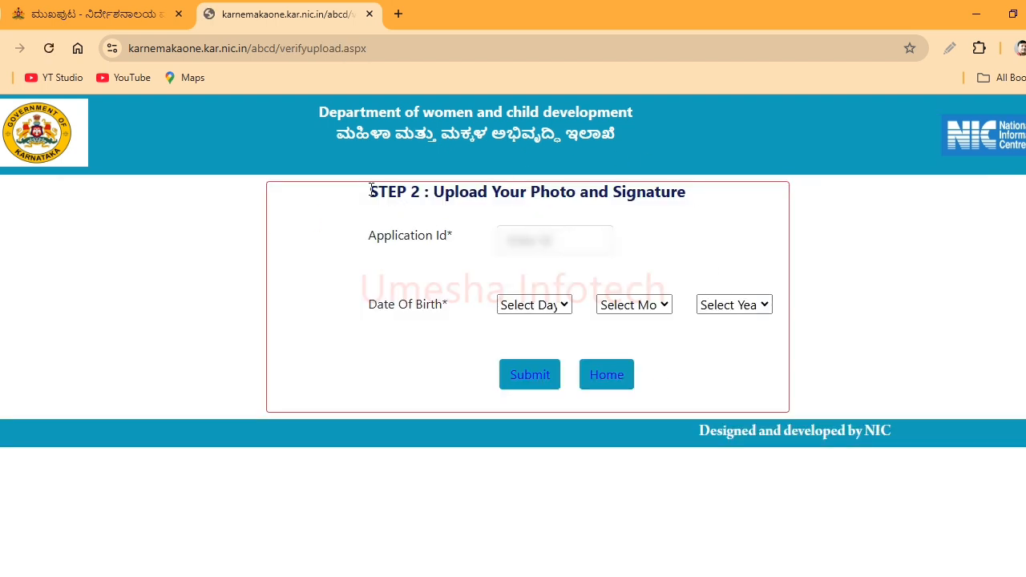
left_click_drag(369, 191, 676, 210)
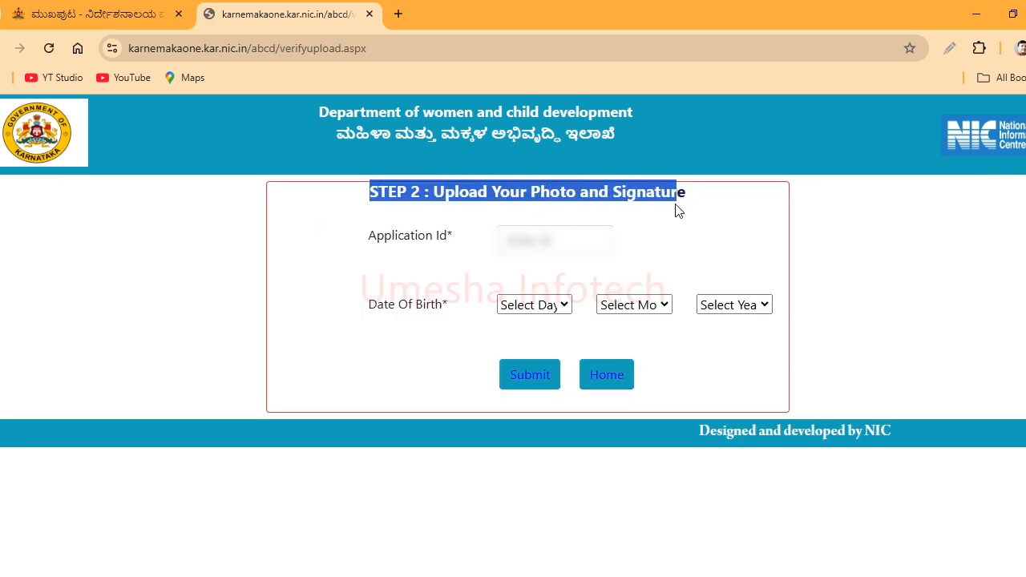
left_click(676, 210)
left_click_drag(368, 233, 451, 239)
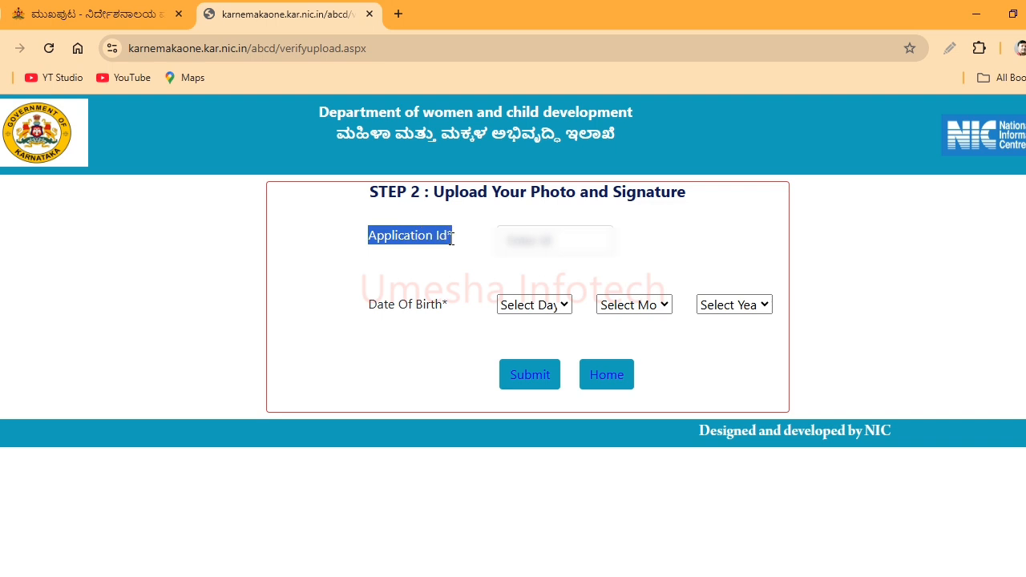
left_click(571, 241)
key("ctrl+v")
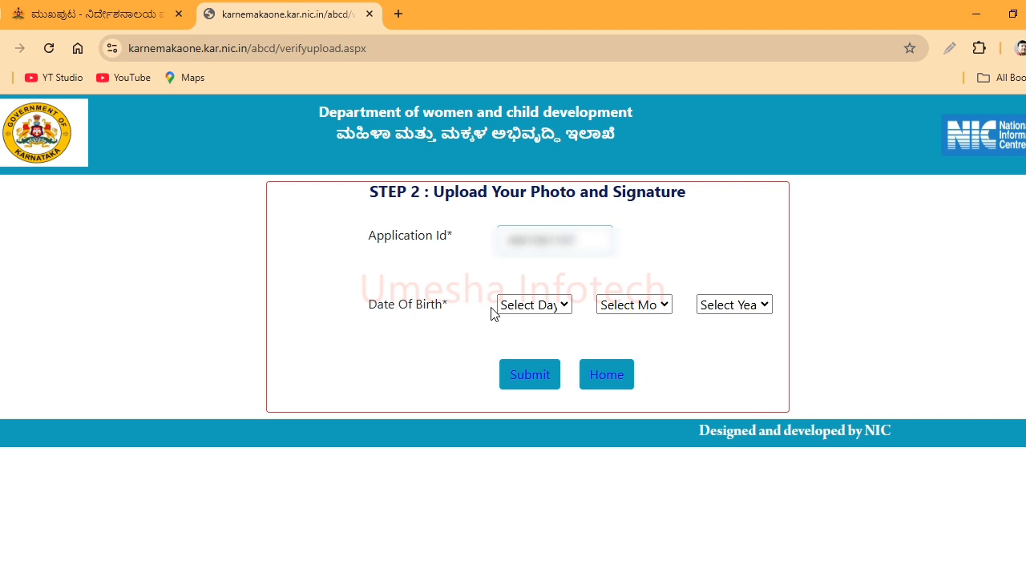
left_click(528, 313)
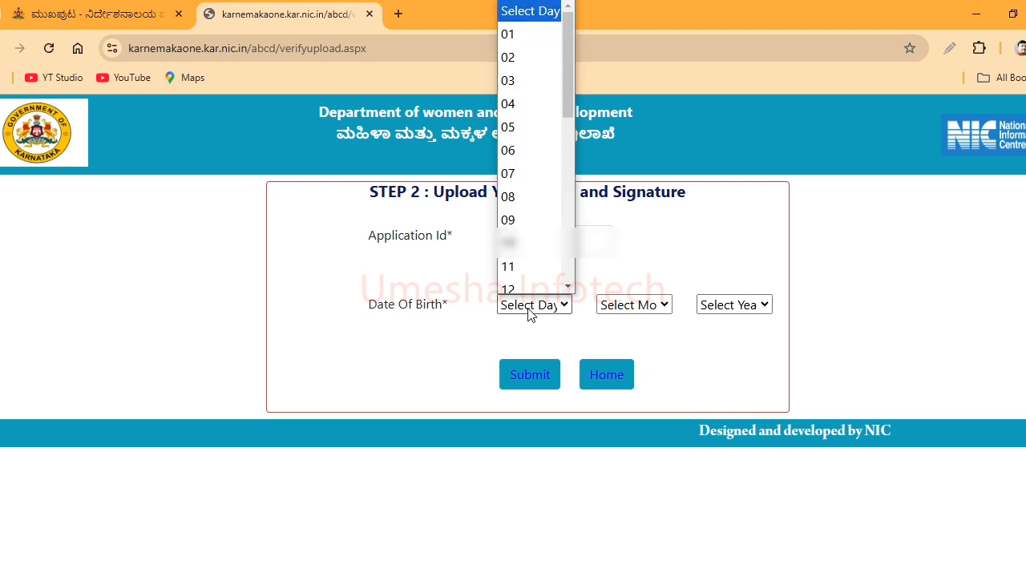
left_click(527, 53)
left_click(633, 304)
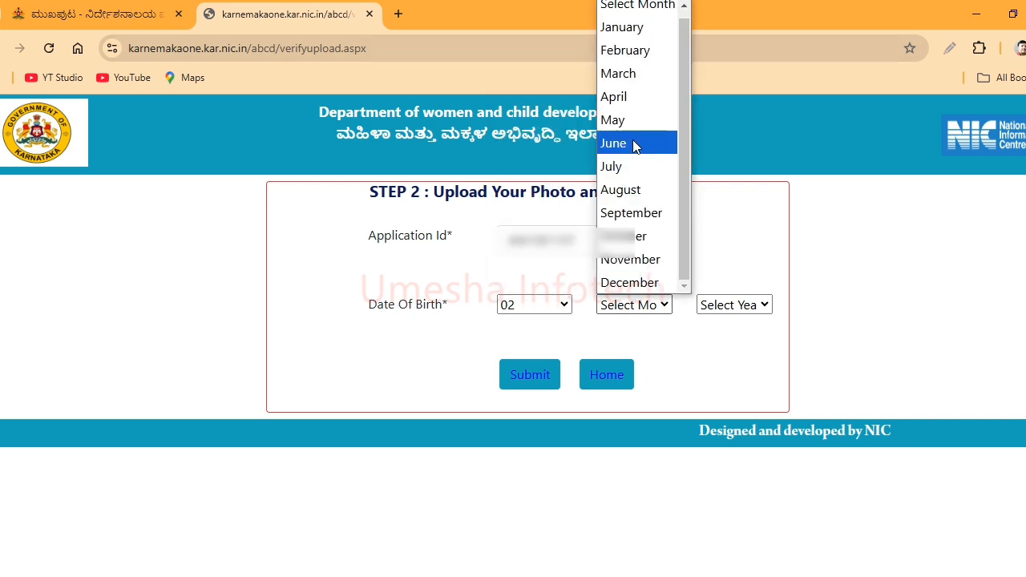
left_click(629, 124)
left_click(620, 308)
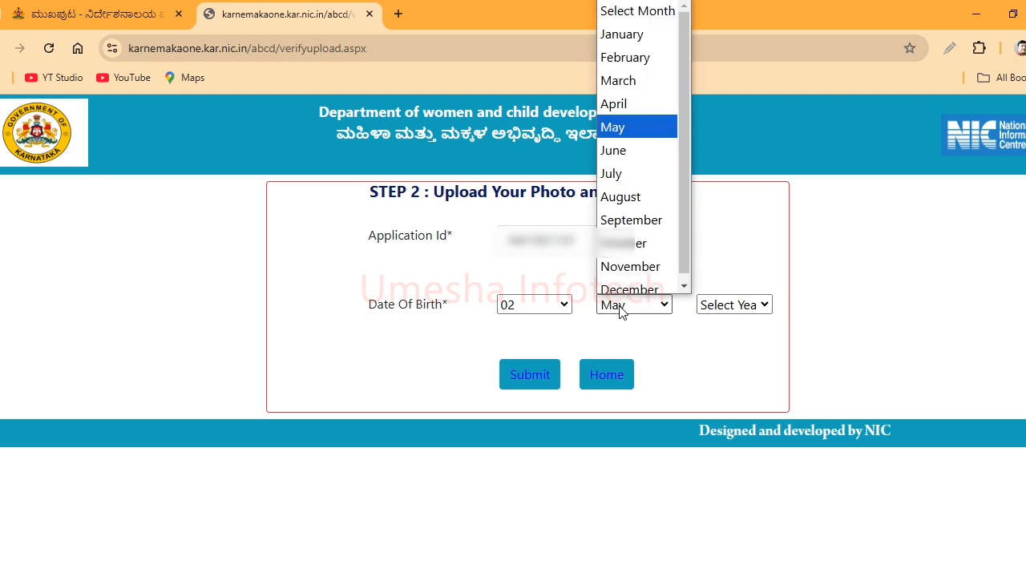
left_click(622, 149)
left_click(745, 306)
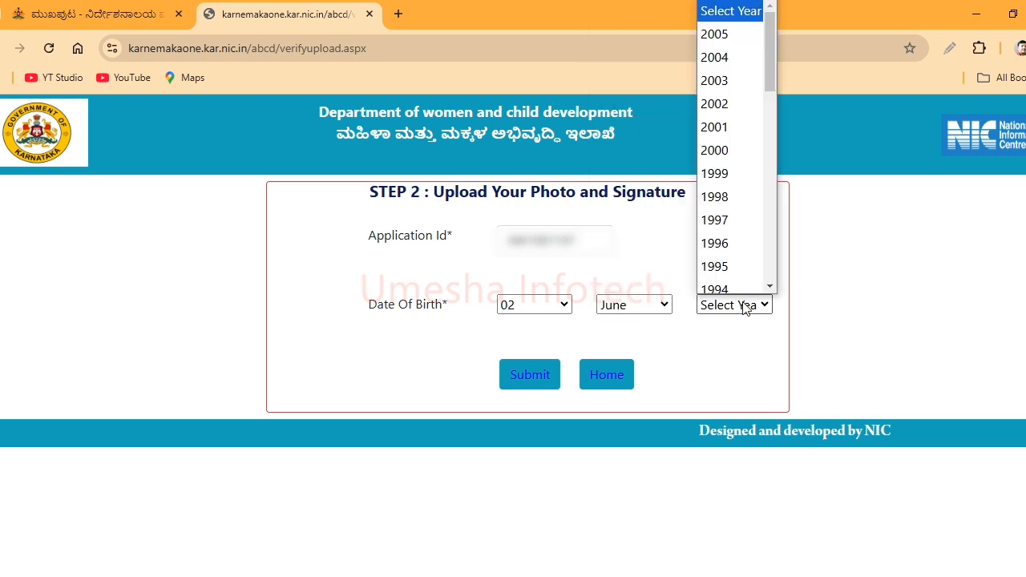
scroll(737, 228, "down", 3)
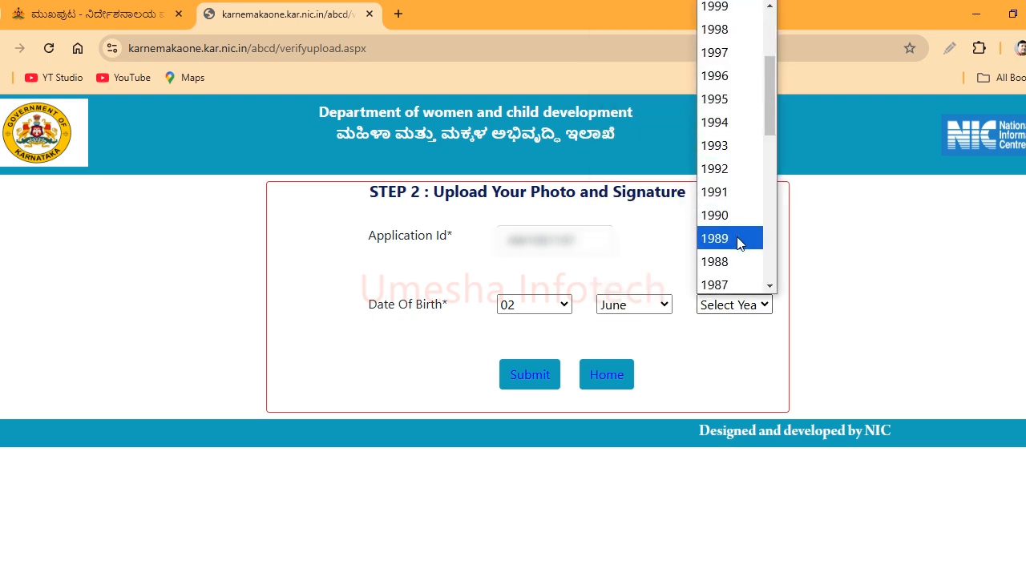
left_click(733, 193)
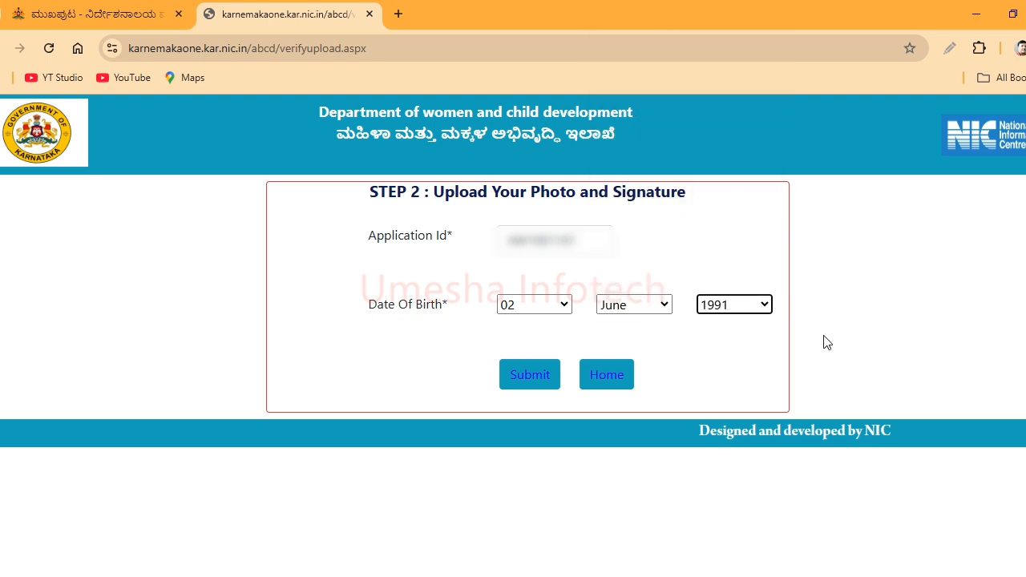
left_click(507, 375)
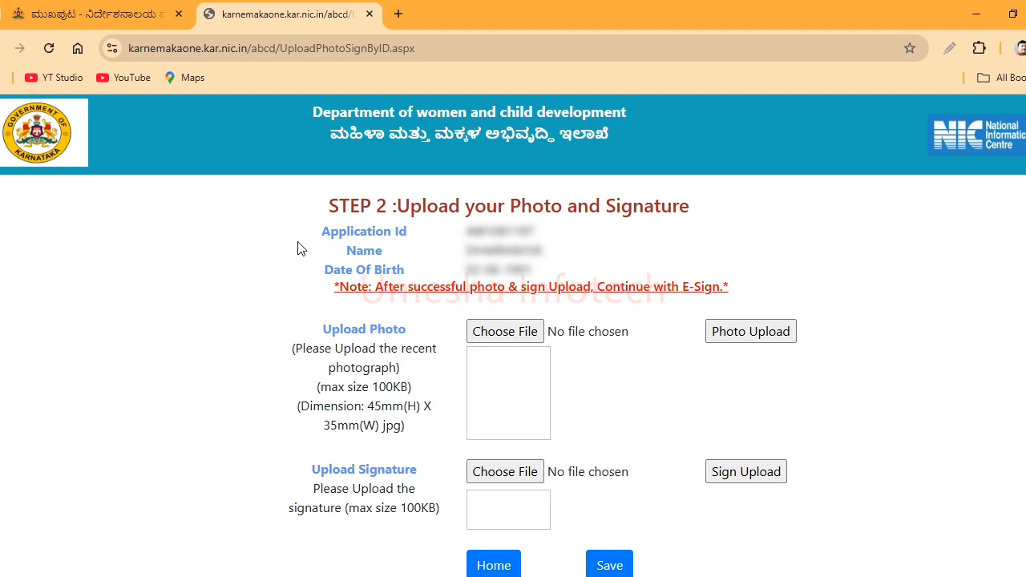
- Highlight the Application Id, Name and 100KB photo size limit on the upload page
left_click_drag(304, 240, 418, 237)
left_click_drag(355, 253, 392, 273)
scroll(444, 408, "down", 1)
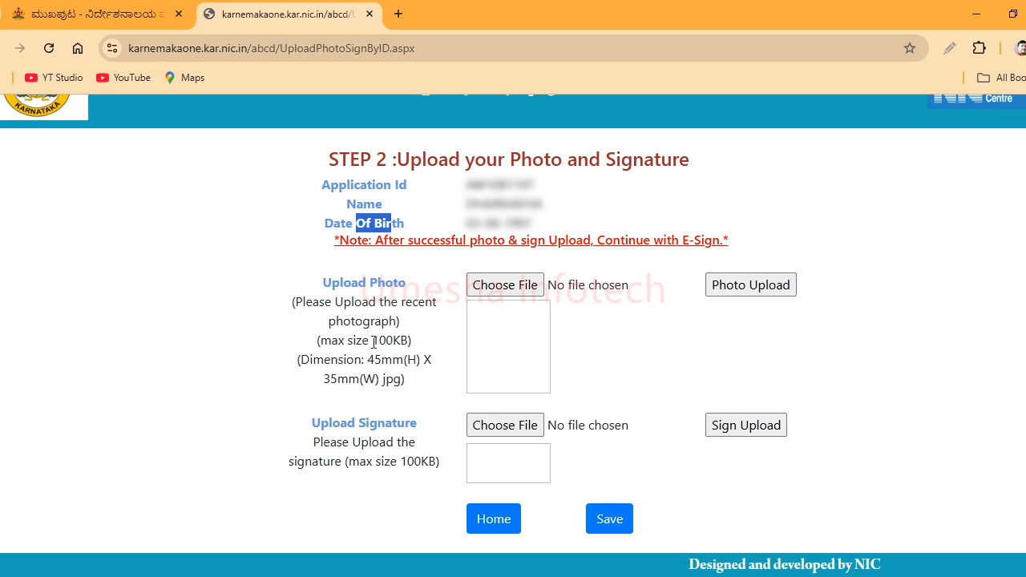
left_click_drag(372, 343, 405, 367)
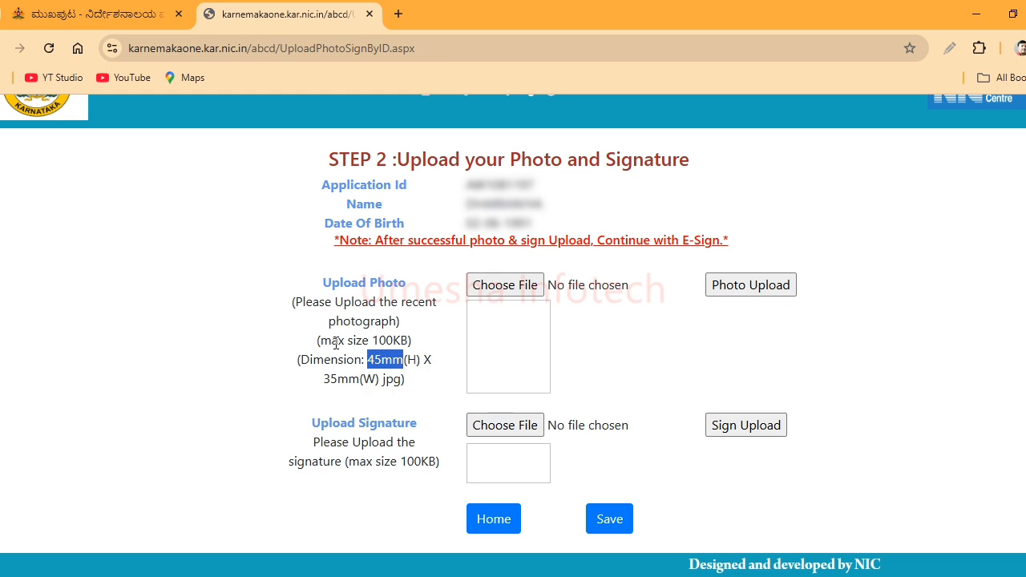
- Upload p.jpg as the applicant's photo and save the photo and signature
left_click(499, 287)
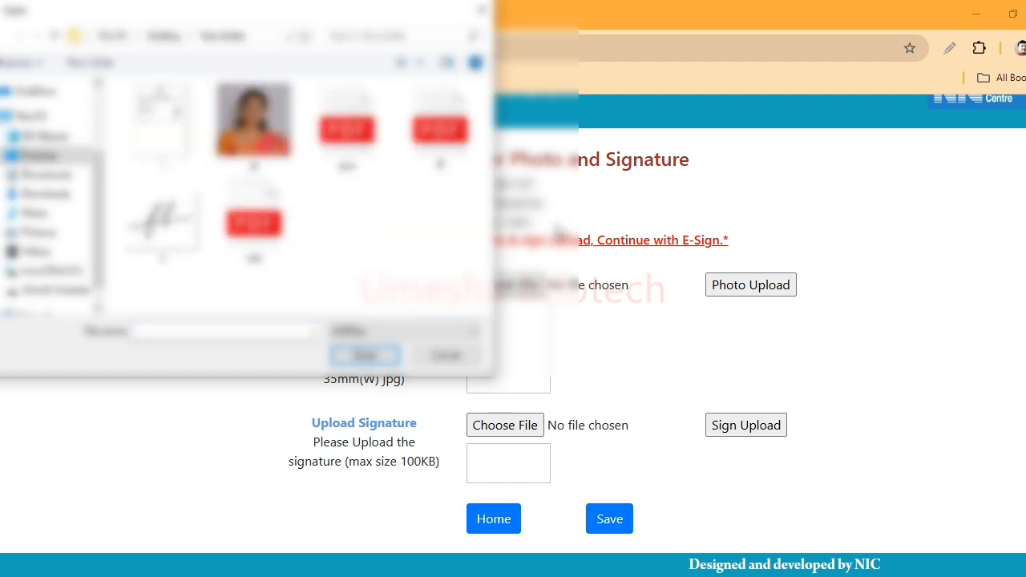
double_click(267, 144)
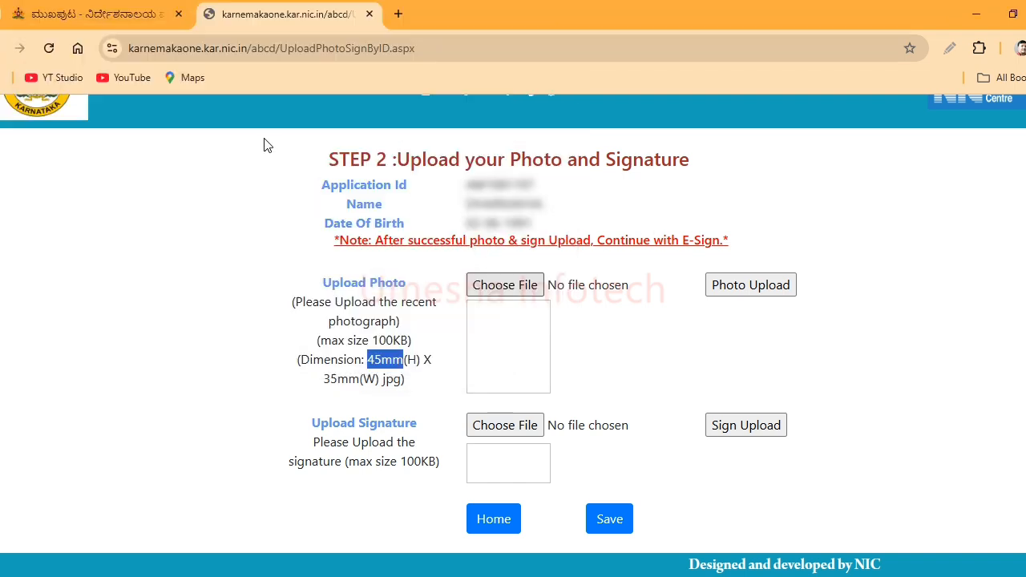
left_click(746, 287)
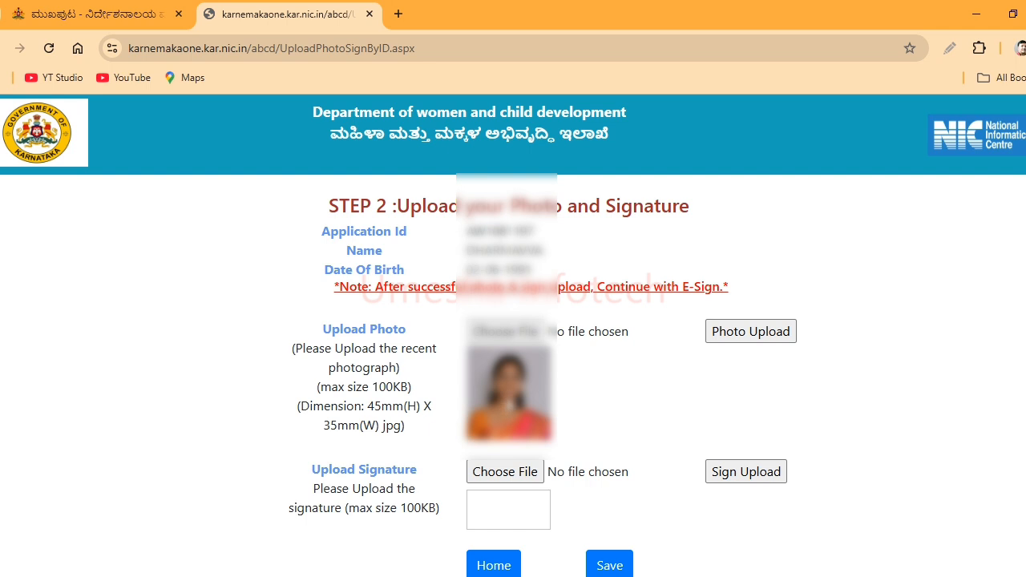
scroll(512, 407, "down", 1)
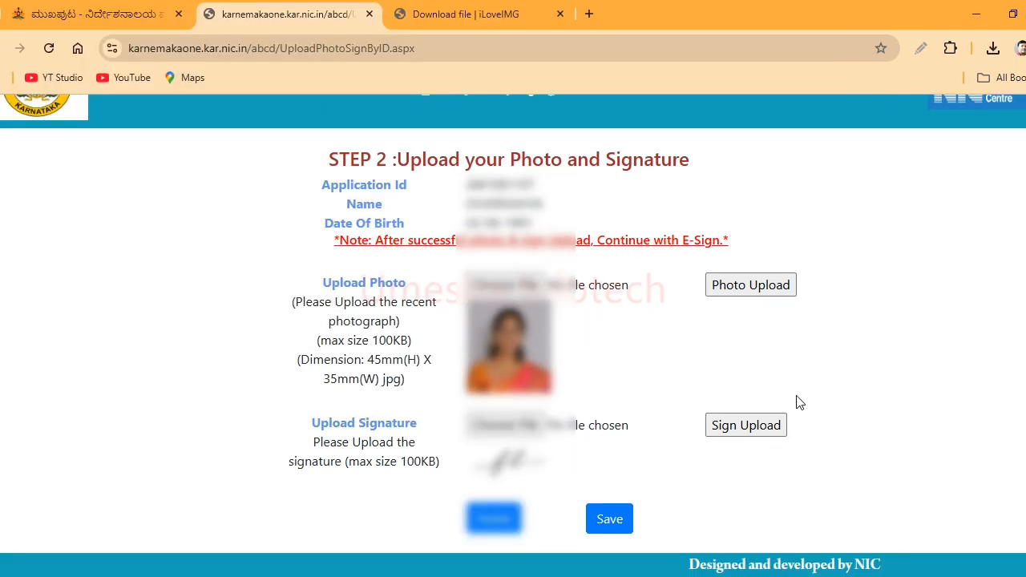
left_click(609, 520)
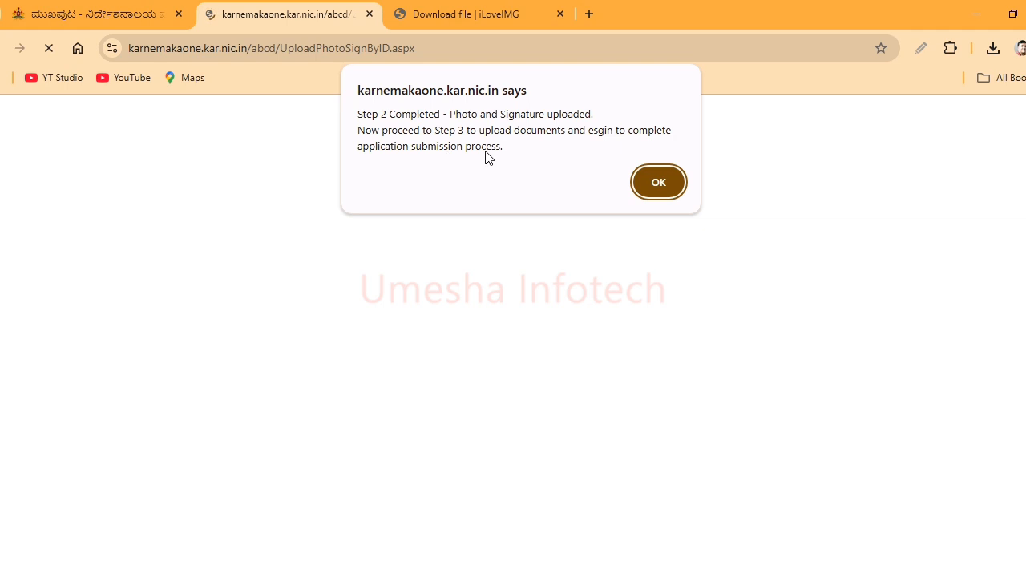
- Acknowledge the Step 2 Completed alert to reach the Step-3 Upload Documents page
left_click(659, 182)
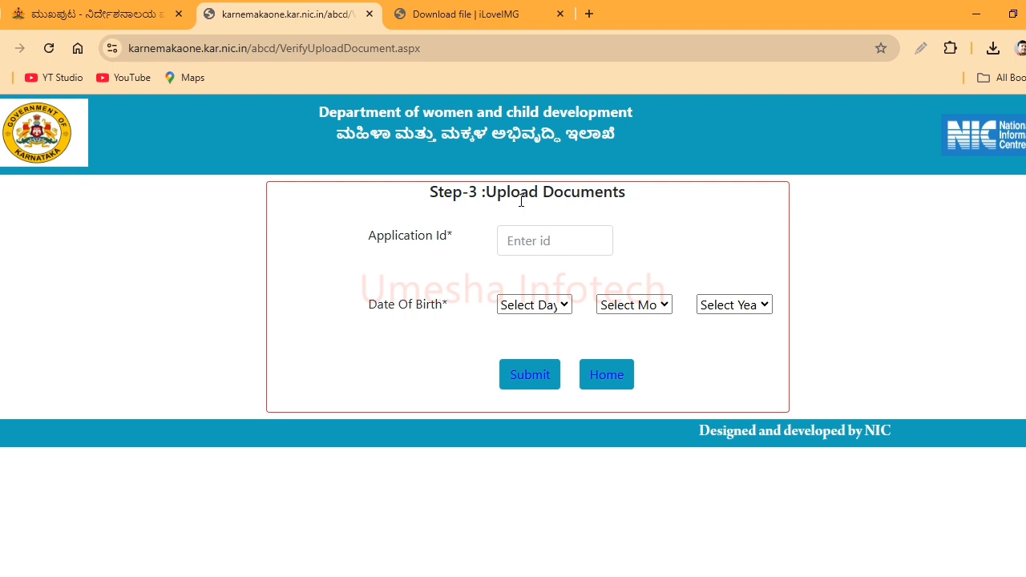
left_click(567, 244)
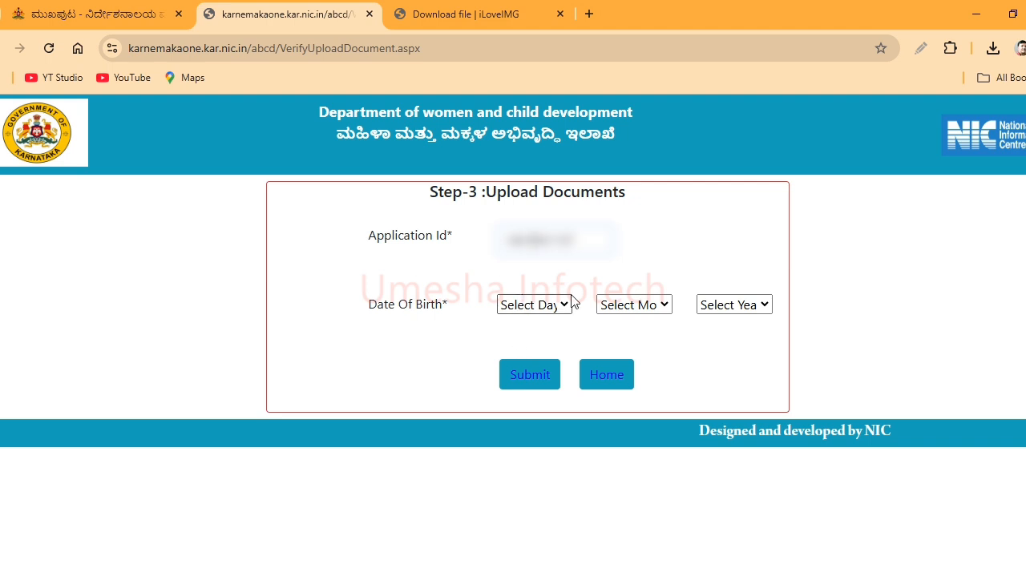
left_click(506, 311)
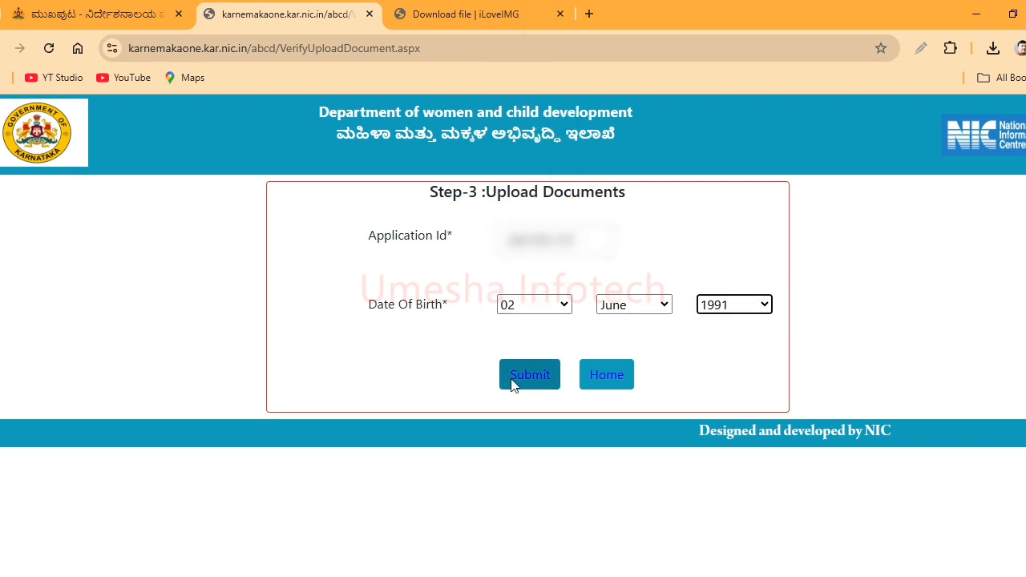
left_click(514, 385)
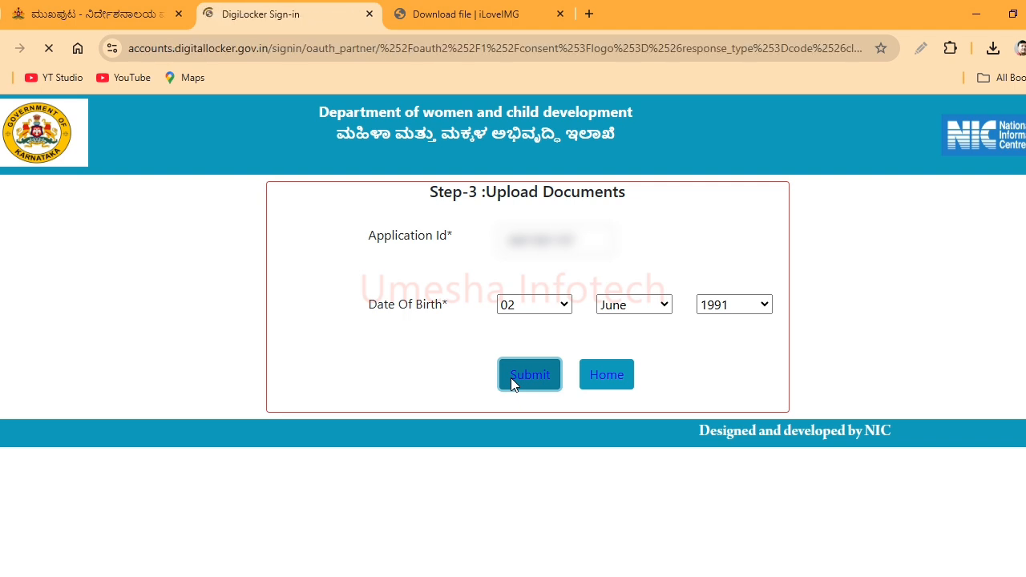
- Dismiss the location prompt and allow DigiLocker to share the Aadhaar card and Class XII Marksheet
left_click(333, 88)
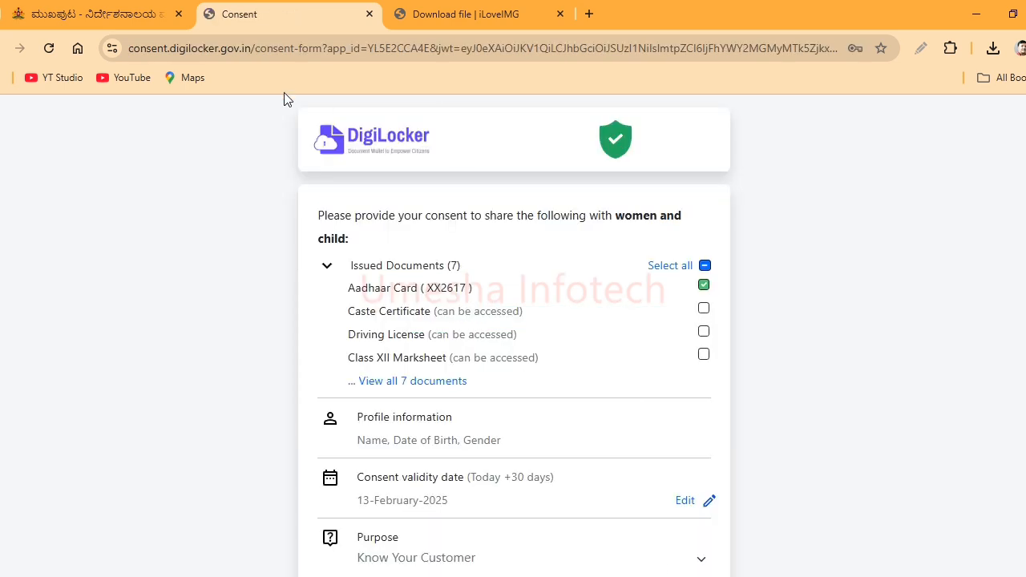
scroll(714, 390, "down", 1)
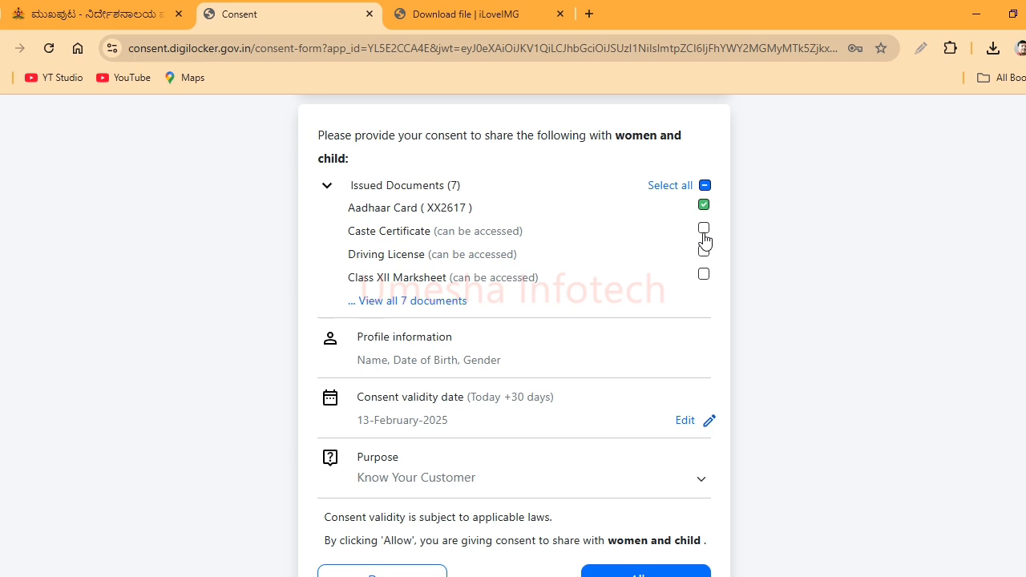
left_click(703, 275)
scroll(808, 415, "down", 1)
left_click(654, 552)
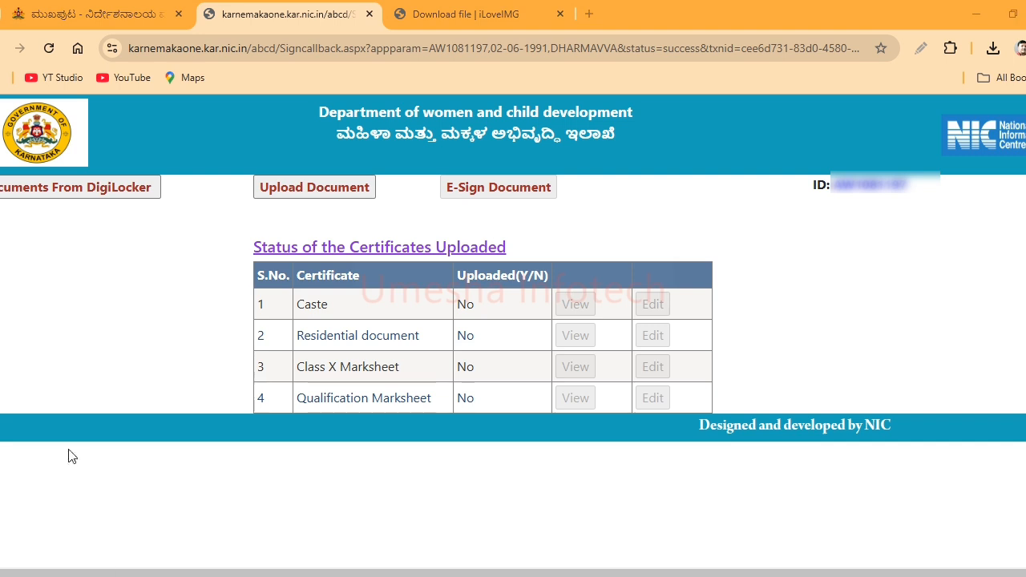
- Highlight the certificate status table rows showing SSLC, 2nd PUC, caste and residence all marked No
mouse_move(0, 177)
left_mouse_down()
mouse_move(103, 211)
mouse_move(170, 205)
left_mouse_up()
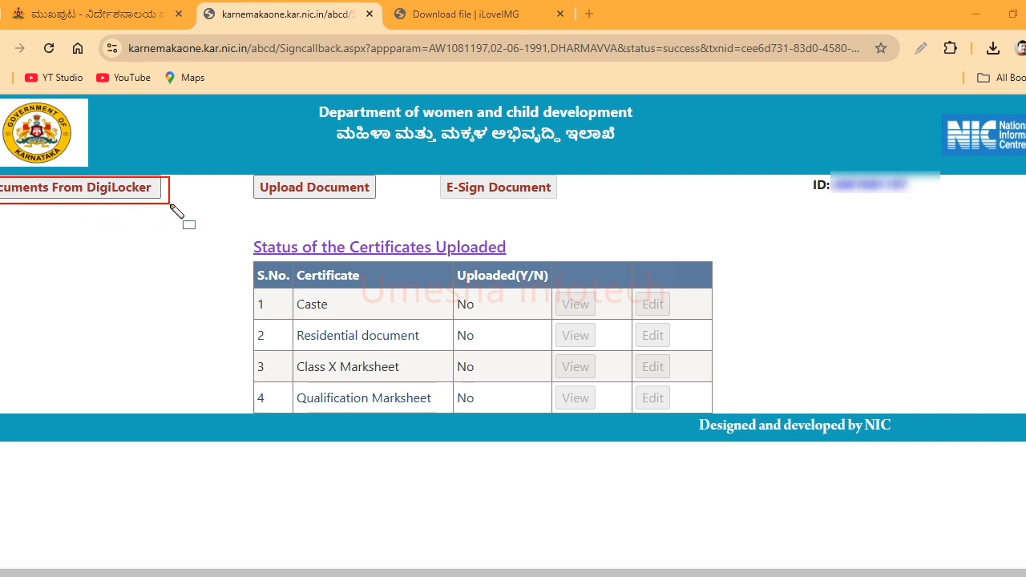
mouse_move(241, 163)
left_mouse_down()
mouse_move(328, 211)
mouse_move(382, 211)
left_mouse_up()
mouse_move(433, 164)
left_mouse_down()
mouse_move(461, 210)
mouse_move(572, 212)
left_mouse_up()
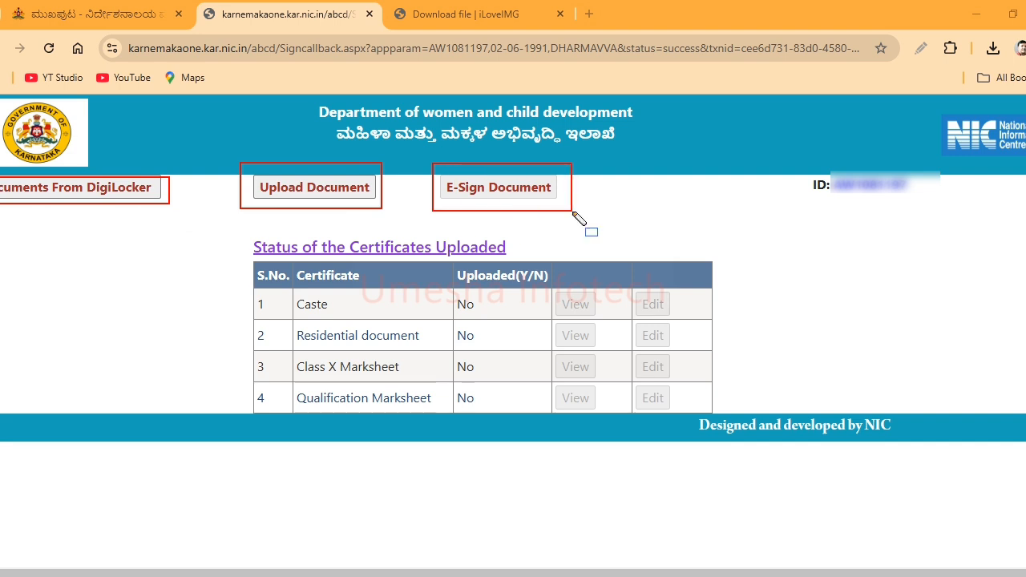
mouse_move(227, 236)
left_mouse_down()
mouse_move(248, 324)
mouse_move(393, 418)
mouse_move(460, 427)
left_mouse_up()
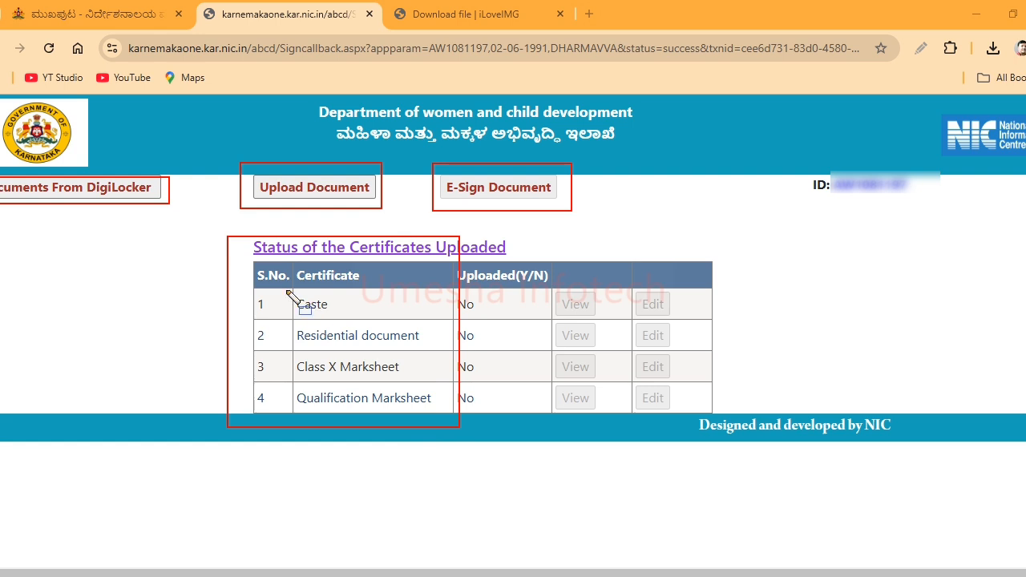
mouse_move(286, 290)
left_mouse_down()
mouse_move(298, 311)
mouse_move(354, 314)
left_mouse_up()
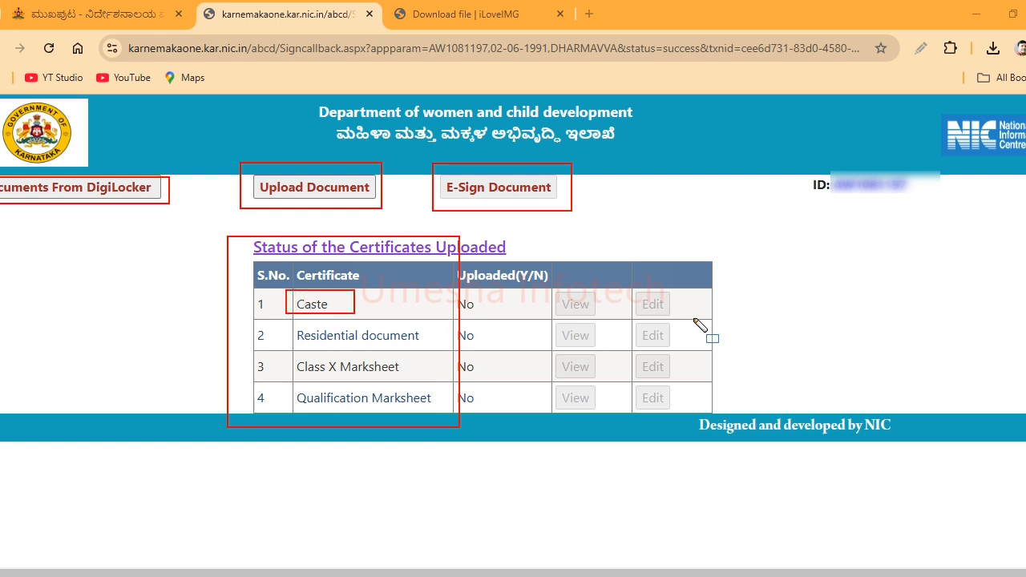
mouse_move(291, 320)
left_mouse_down()
mouse_move(298, 345)
mouse_move(455, 353)
left_mouse_up()
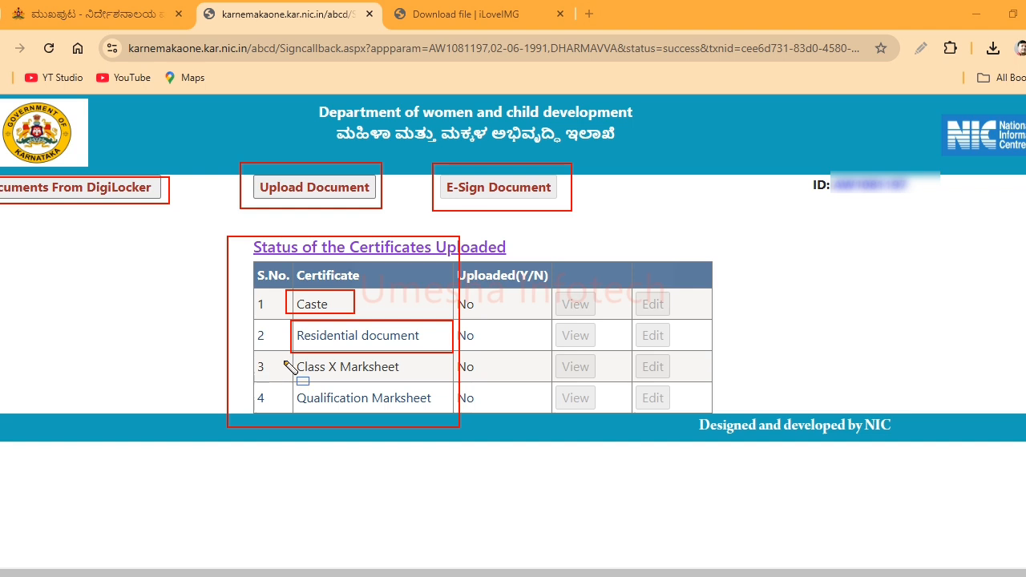
left_click_drag(283, 360, 410, 383)
left_click_drag(277, 384, 441, 425)
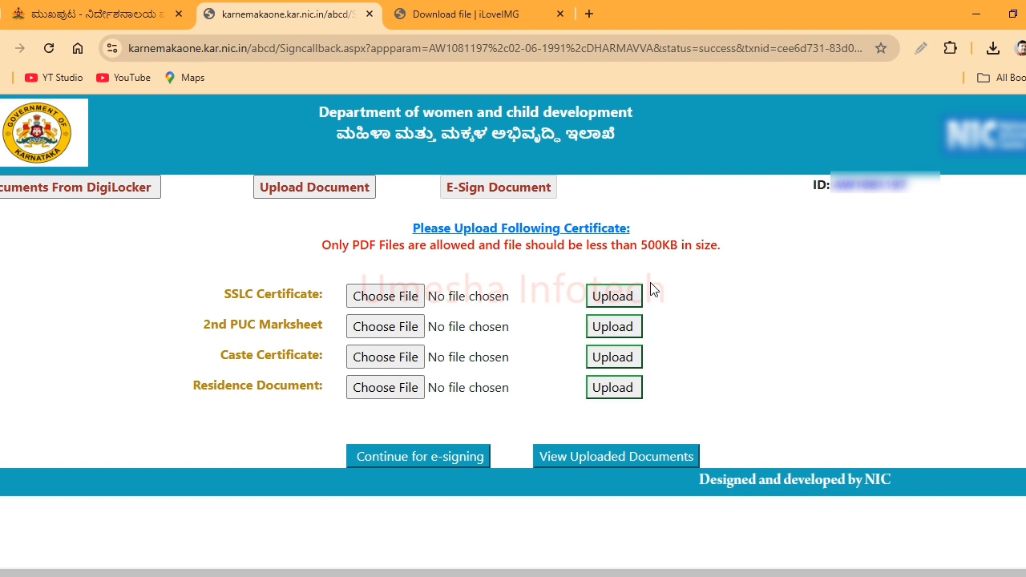
- Upload sslc.pdf as the SSLC certificate and acknowledge the success alert
left_click(360, 297)
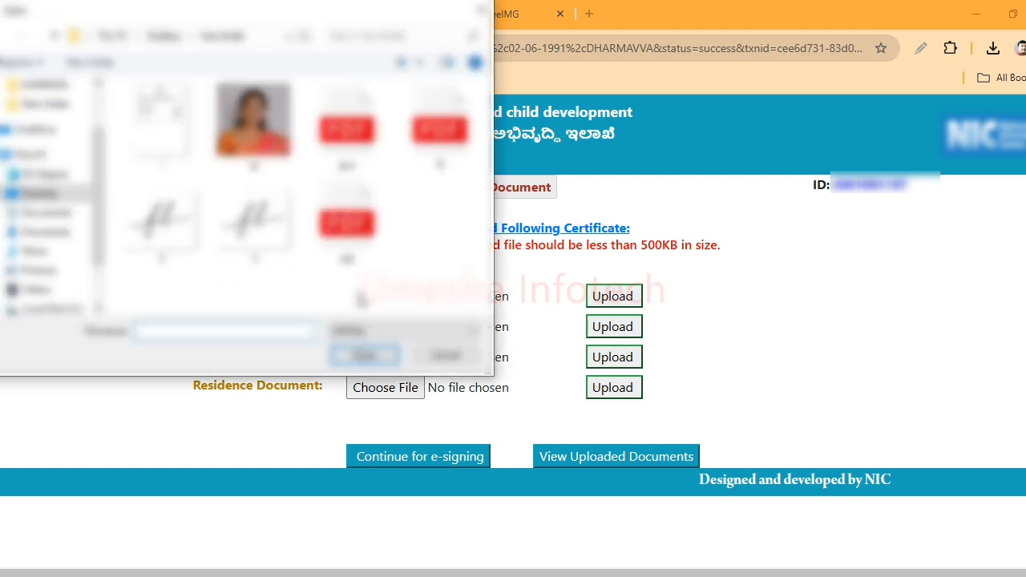
double_click(346, 223)
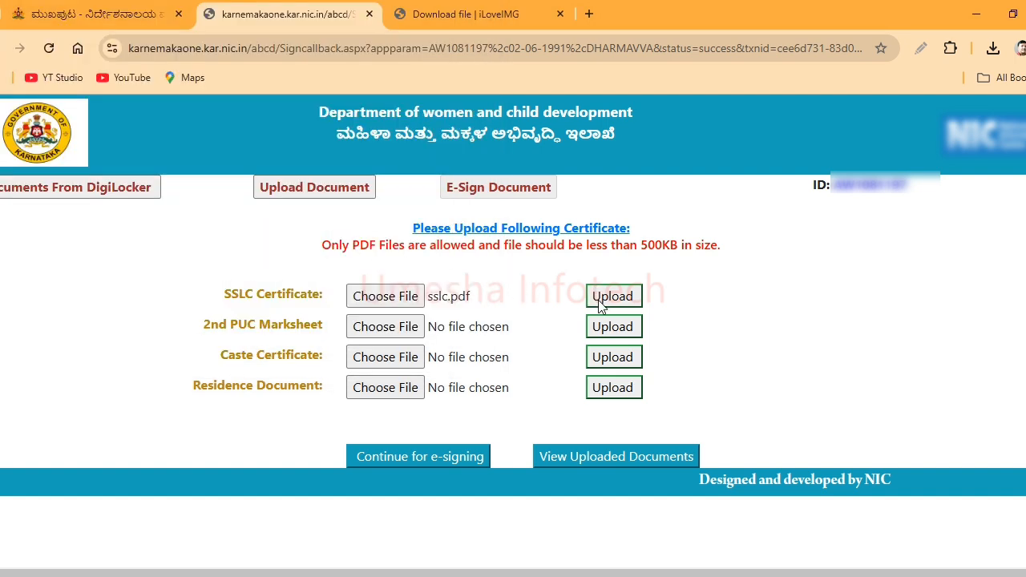
left_click(598, 300)
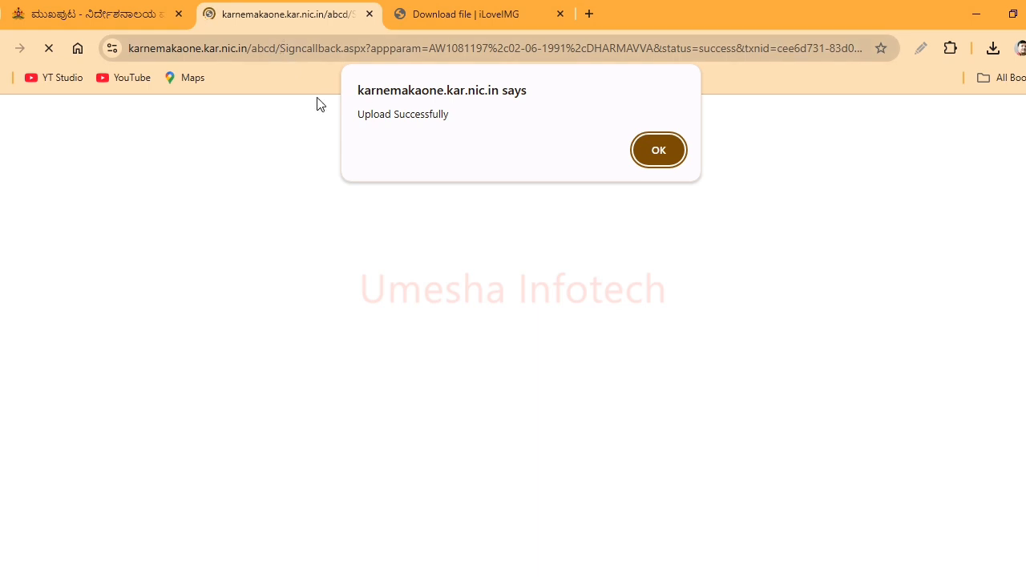
left_click(657, 159)
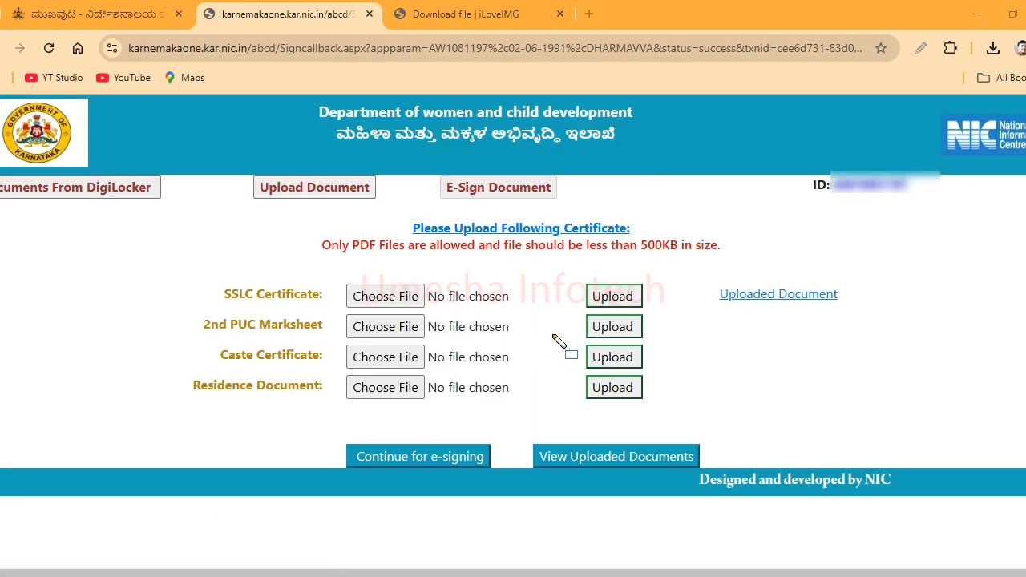
- Highlight the four uploaded certificate entries and proceed to the e-signing stage
left_click_drag(695, 278, 841, 306)
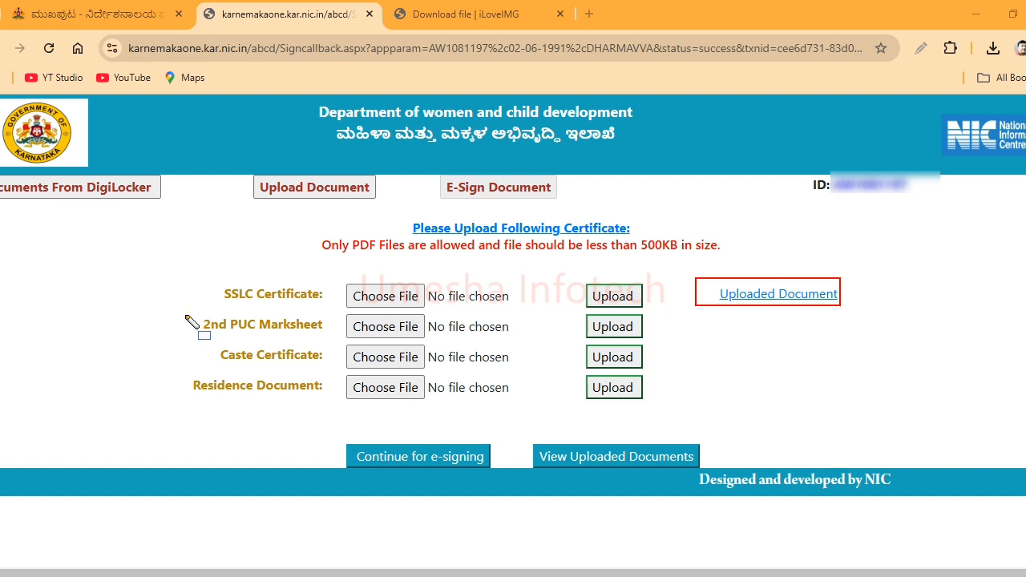
left_click_drag(186, 315, 351, 342)
left_click_drag(204, 340, 342, 366)
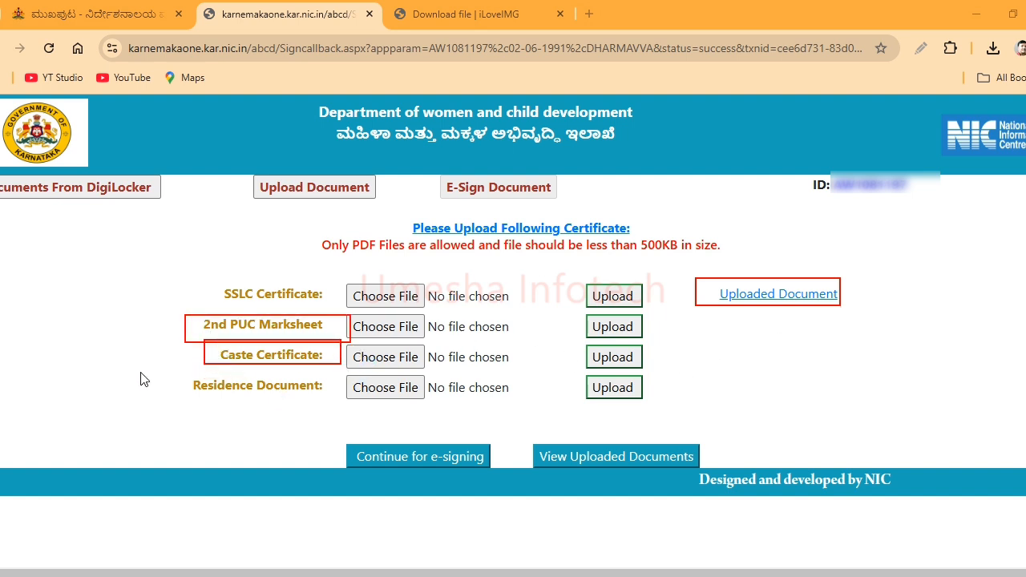
left_click_drag(166, 369, 356, 401)
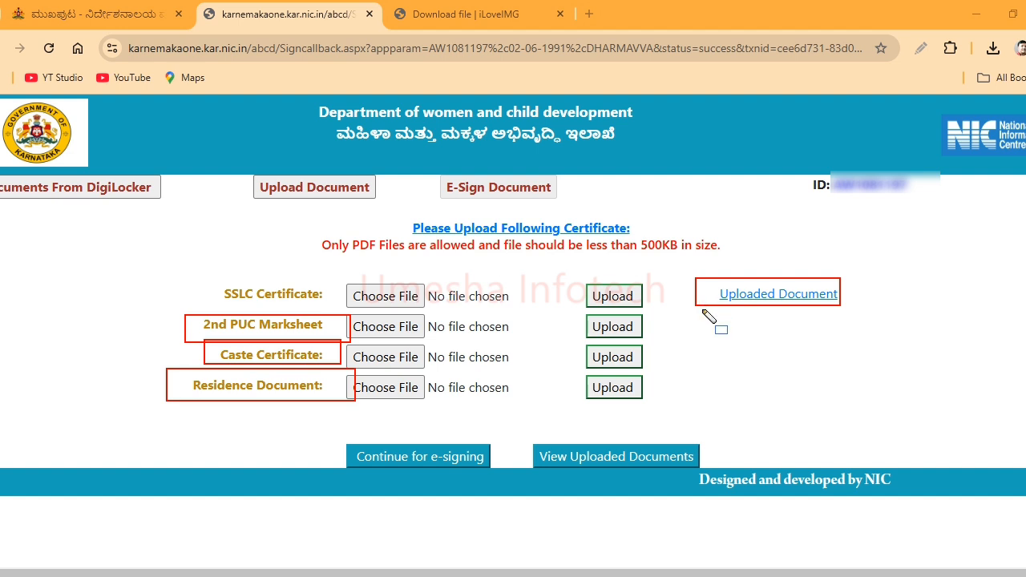
left_click_drag(702, 313, 877, 390)
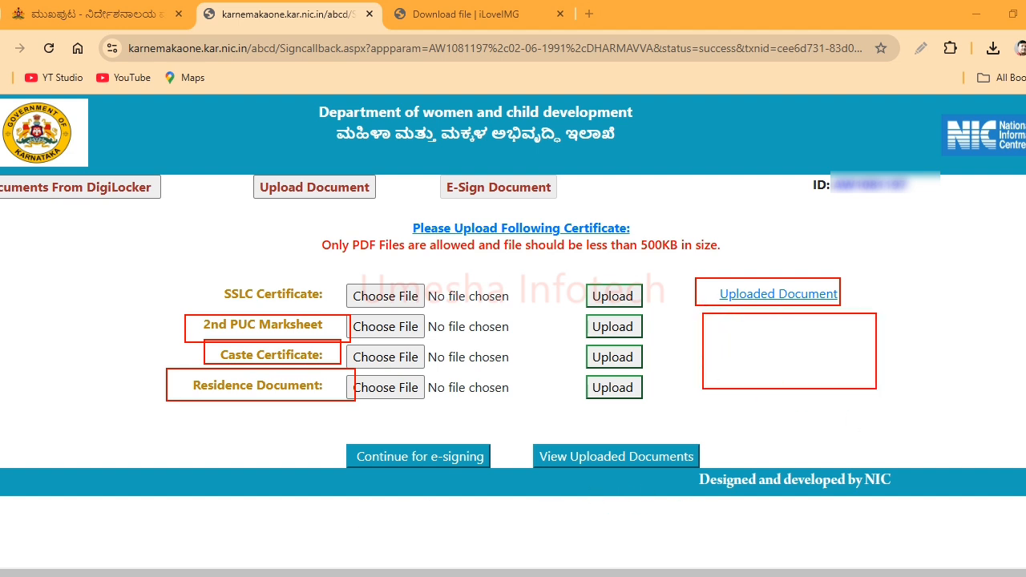
key("Escape")
mouse_move(688, 270)
left_mouse_down()
mouse_move(704, 329)
mouse_move(864, 411)
left_mouse_up()
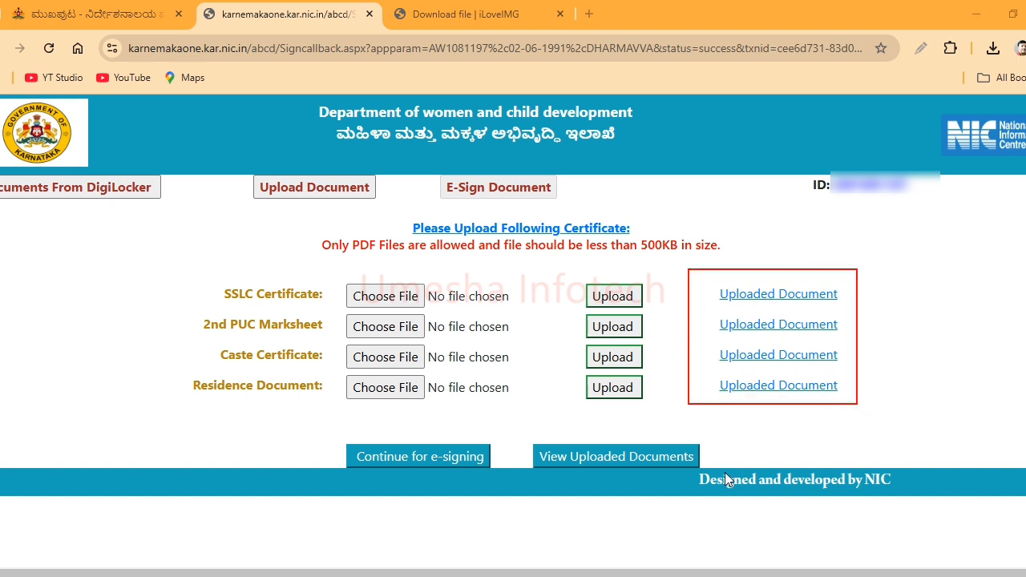
mouse_move(211, 337)
left_mouse_down()
mouse_move(291, 373)
mouse_move(469, 370)
left_mouse_up()
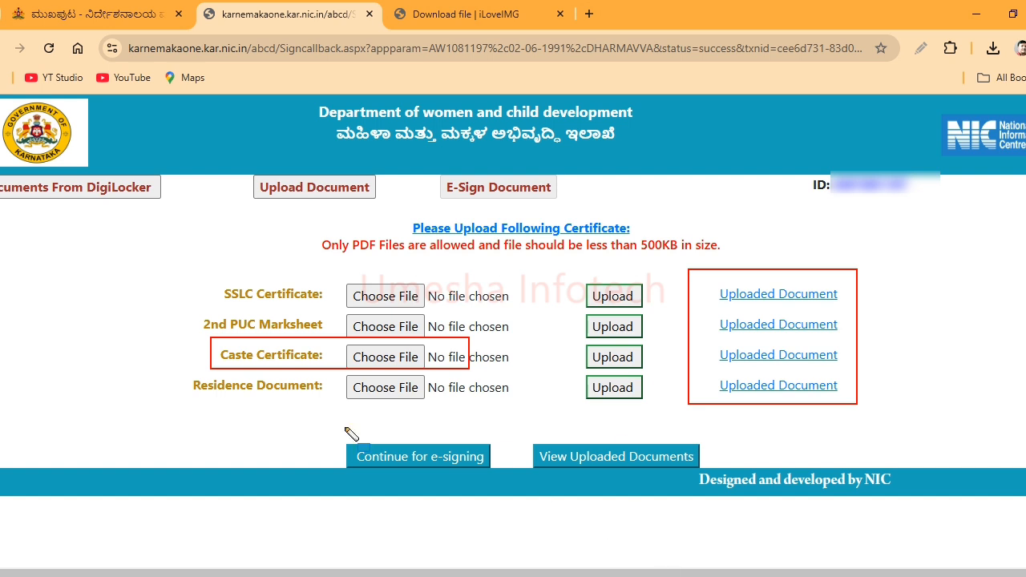
mouse_move(340, 436)
left_mouse_down()
mouse_move(354, 473)
mouse_move(521, 484)
left_mouse_up()
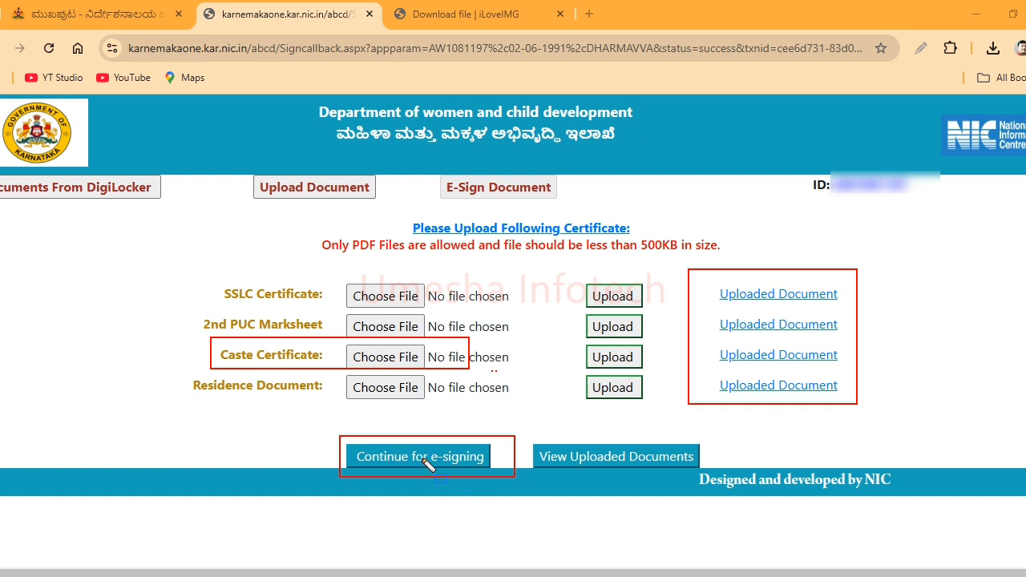
mouse_move(328, 433)
left_mouse_down()
mouse_move(349, 478)
mouse_move(510, 480)
left_mouse_up()
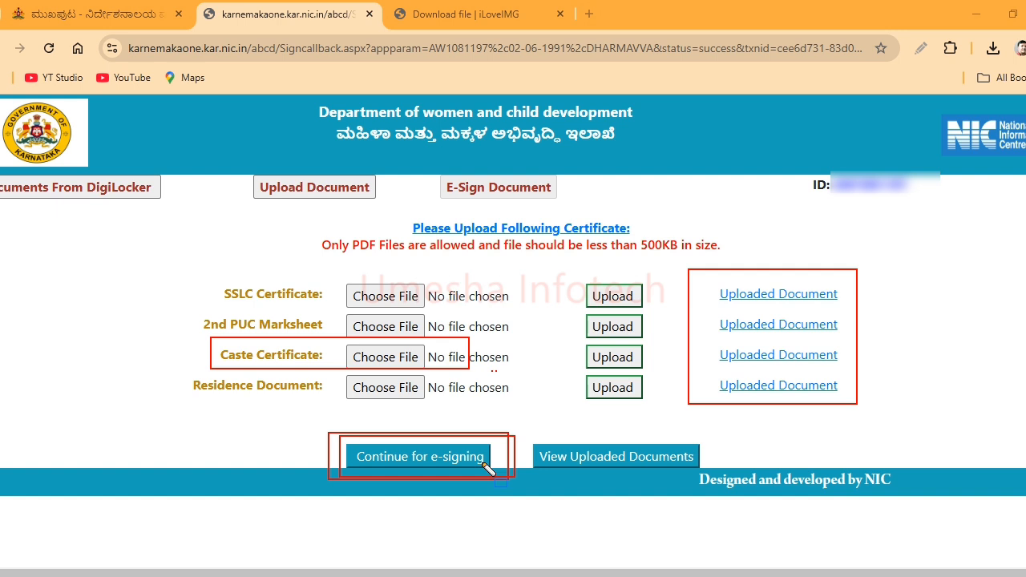
left_click(481, 457)
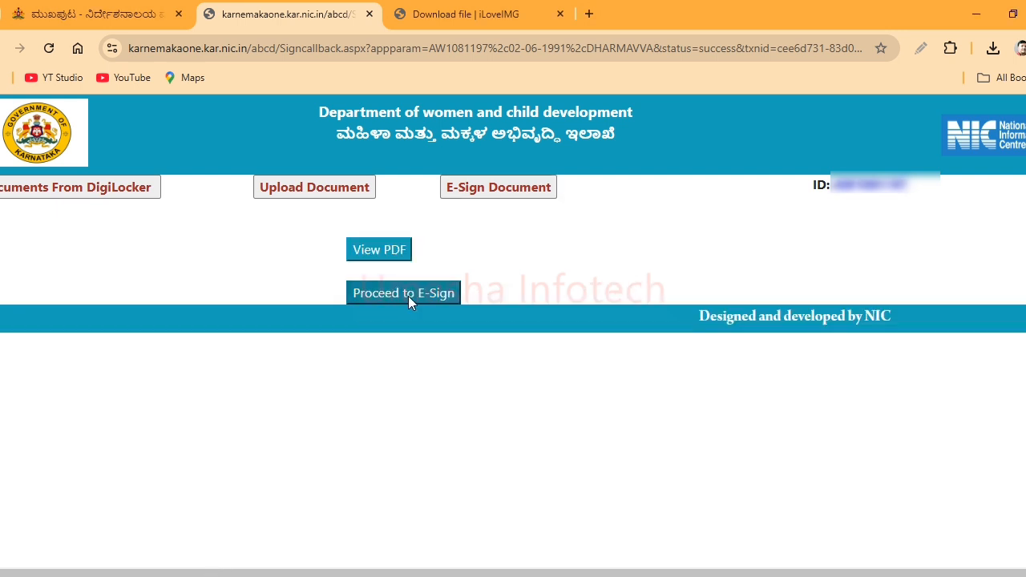
- Start e-signing and confirm that application data can't be changed afterwards
left_click(408, 294)
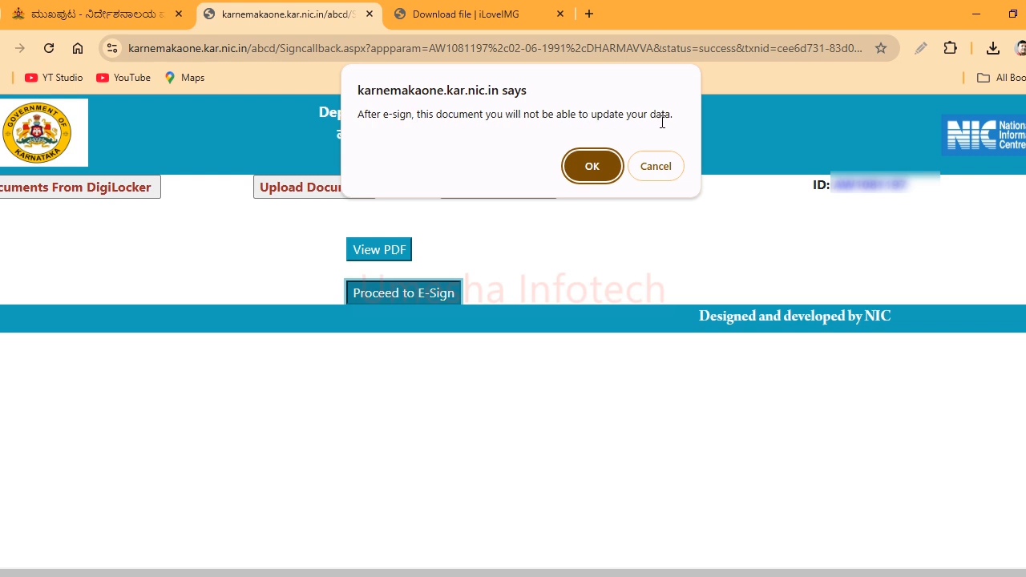
left_click(601, 172)
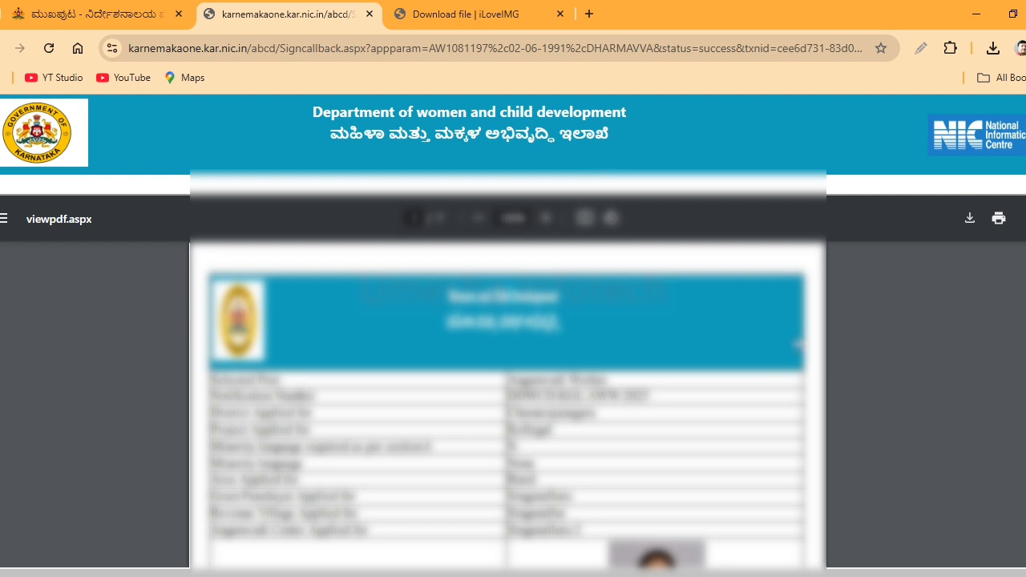
- Review the application PDF preview and tick 'I agree with above user consent and e Sign terms'
scroll(799, 345, "down", 10)
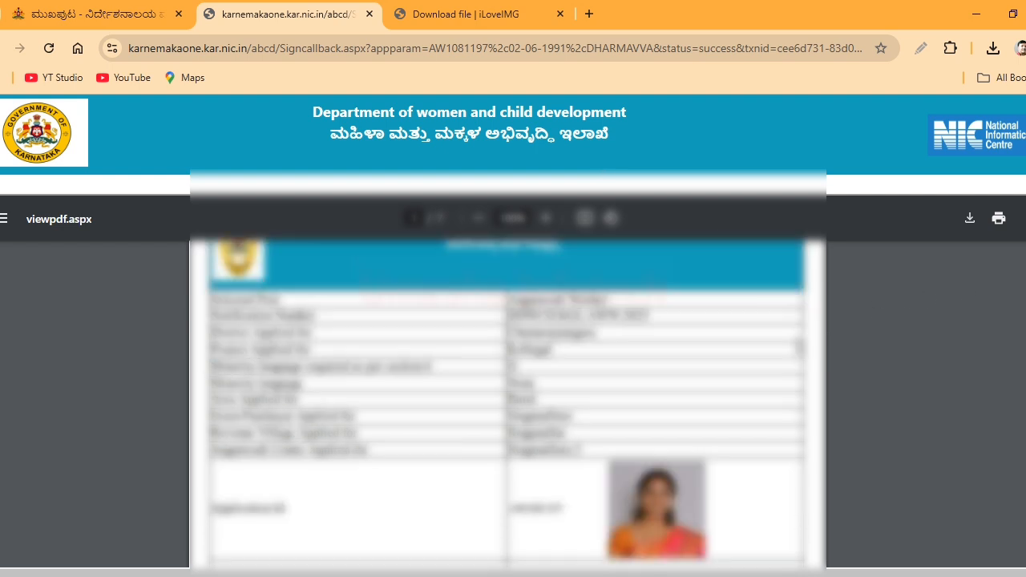
scroll(799, 347, "down", 10)
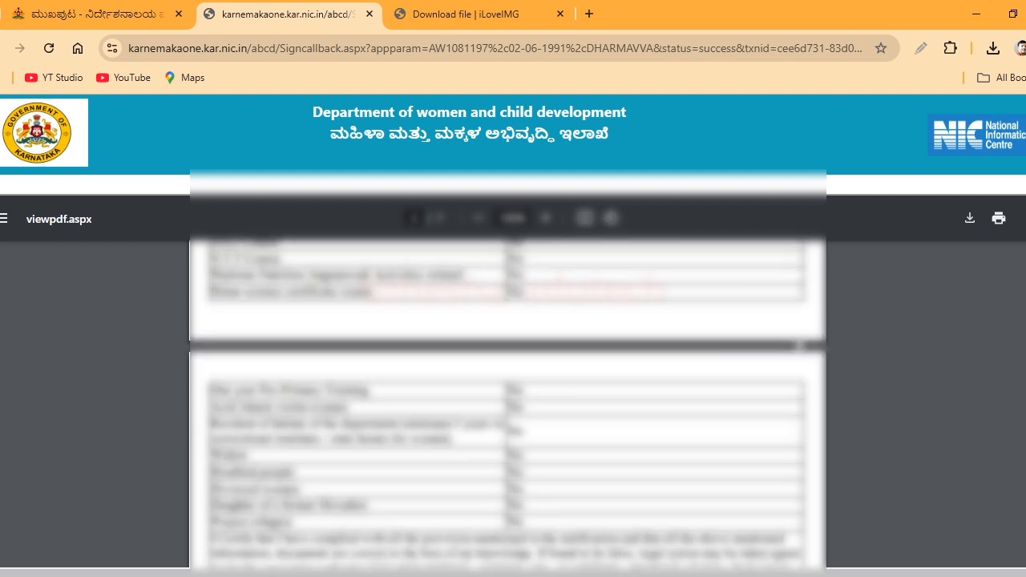
scroll(800, 346, "down", 3)
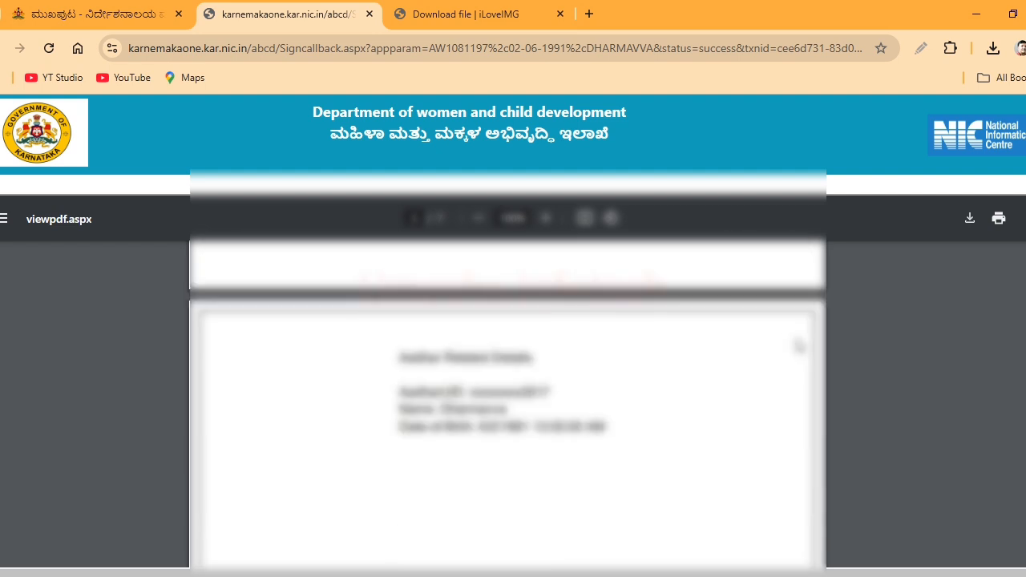
scroll(810, 400, "down", 4)
scroll(810, 400, "down", 10)
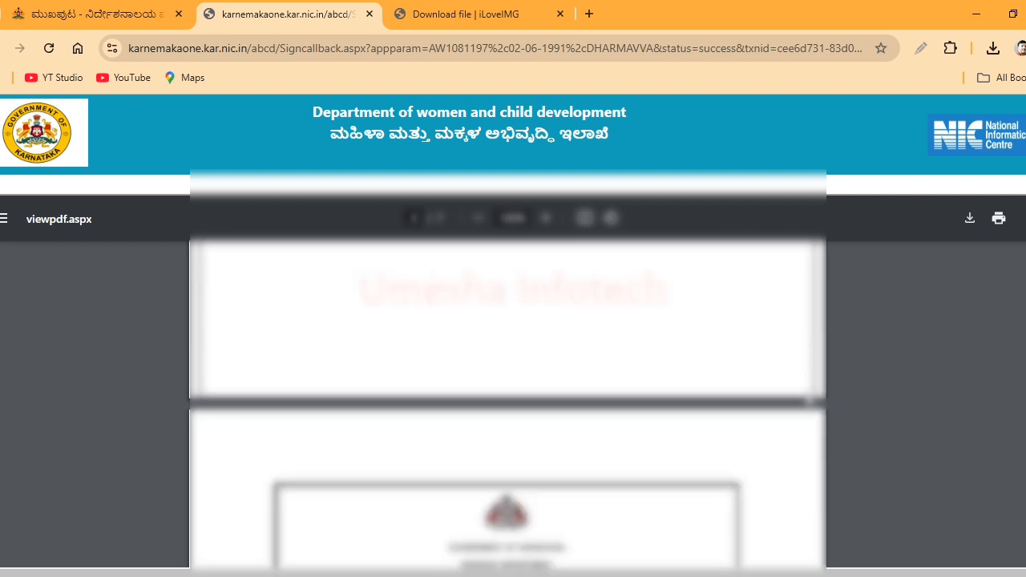
scroll(810, 400, "down", 15)
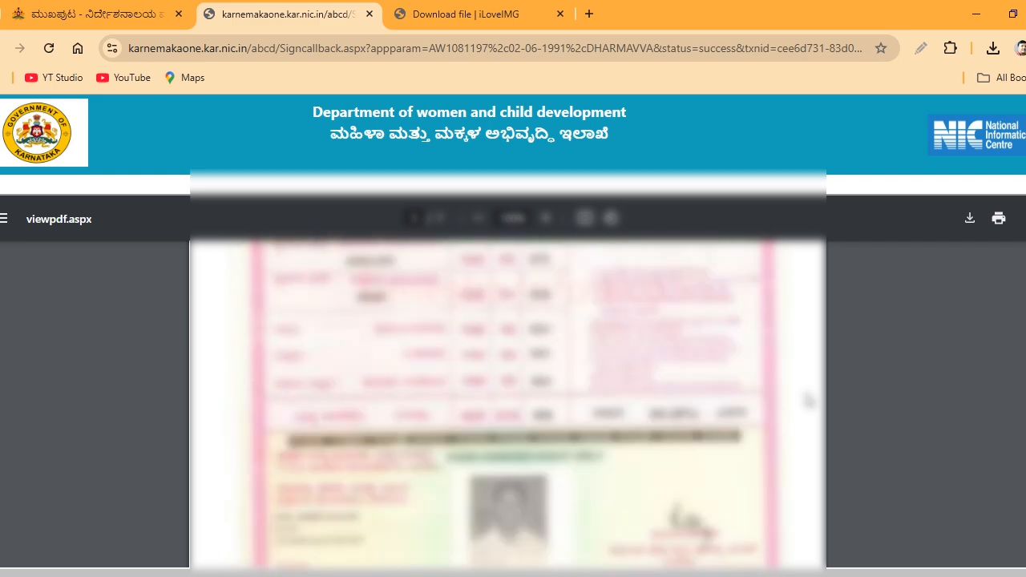
scroll(808, 400, "down", 5)
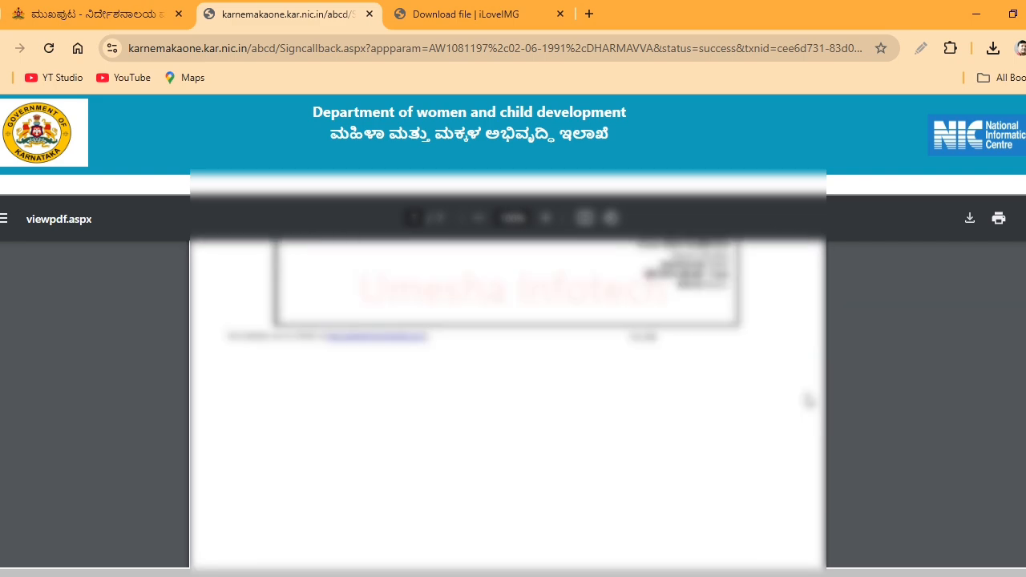
scroll(942, 437, "down", 3)
scroll(939, 453, "down", 2)
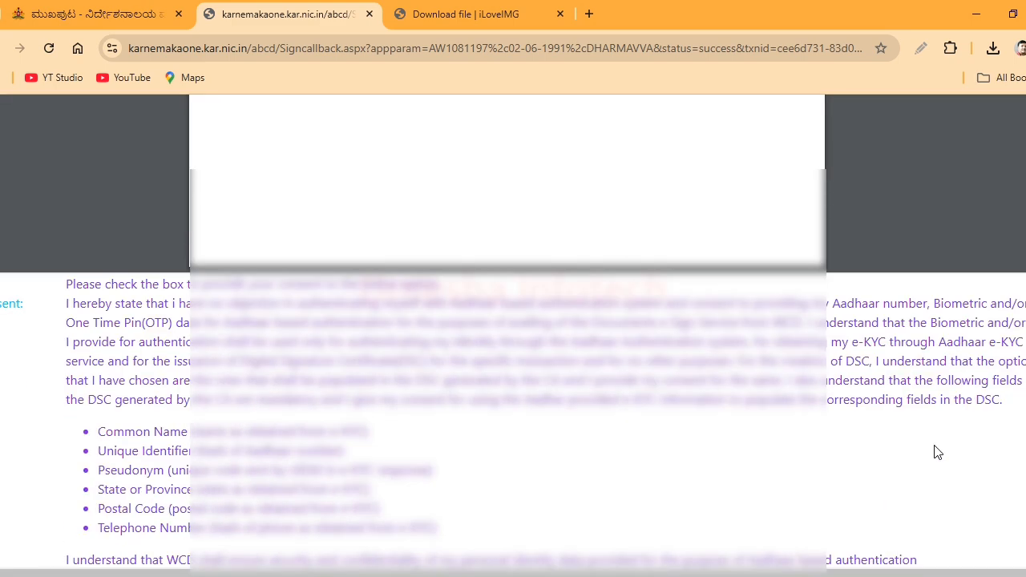
scroll(938, 453, "down", 1)
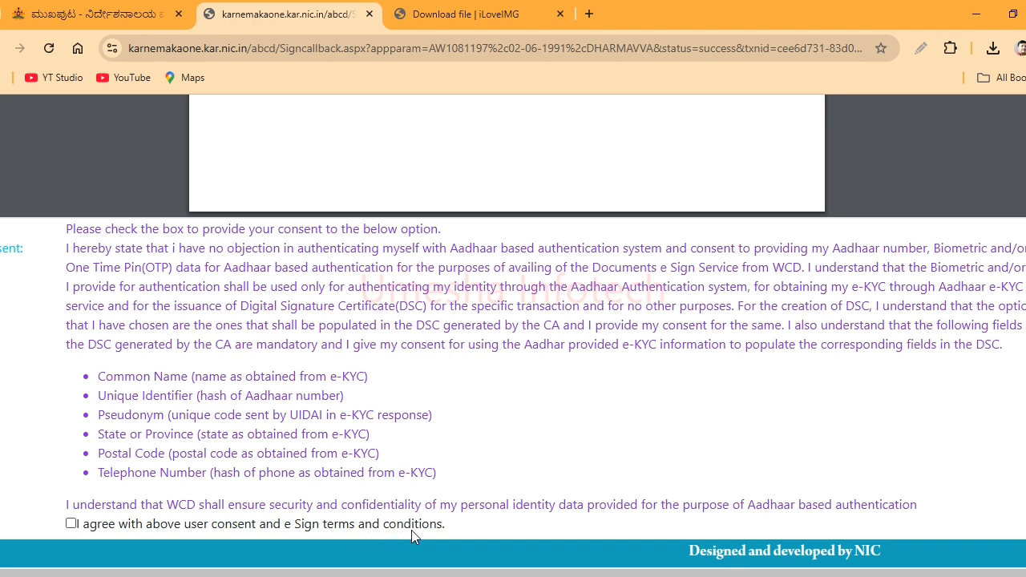
left_click(74, 526)
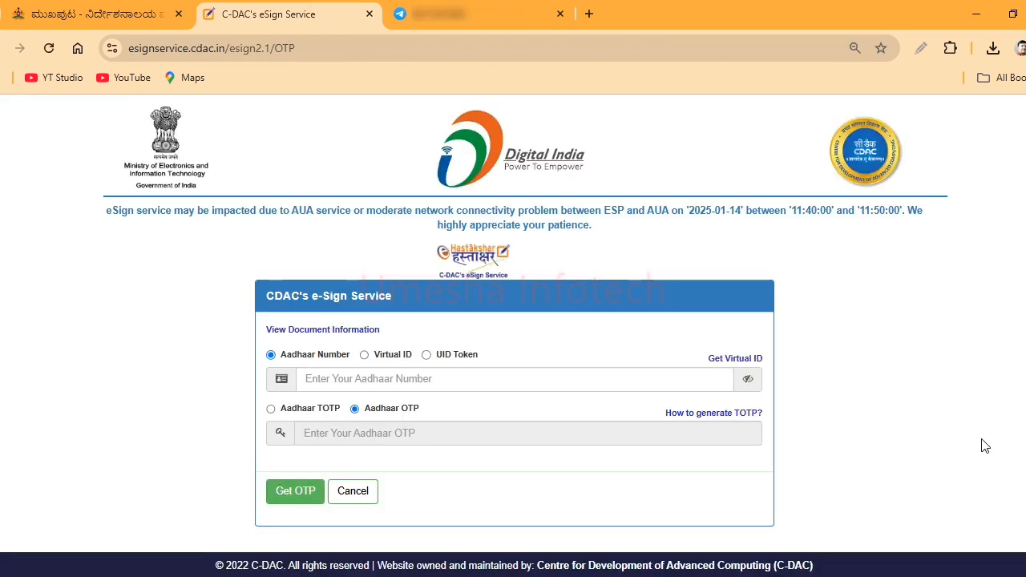
- Paste the applicant's Aadhaar number and request an OTP
scroll(946, 374, "down", 1)
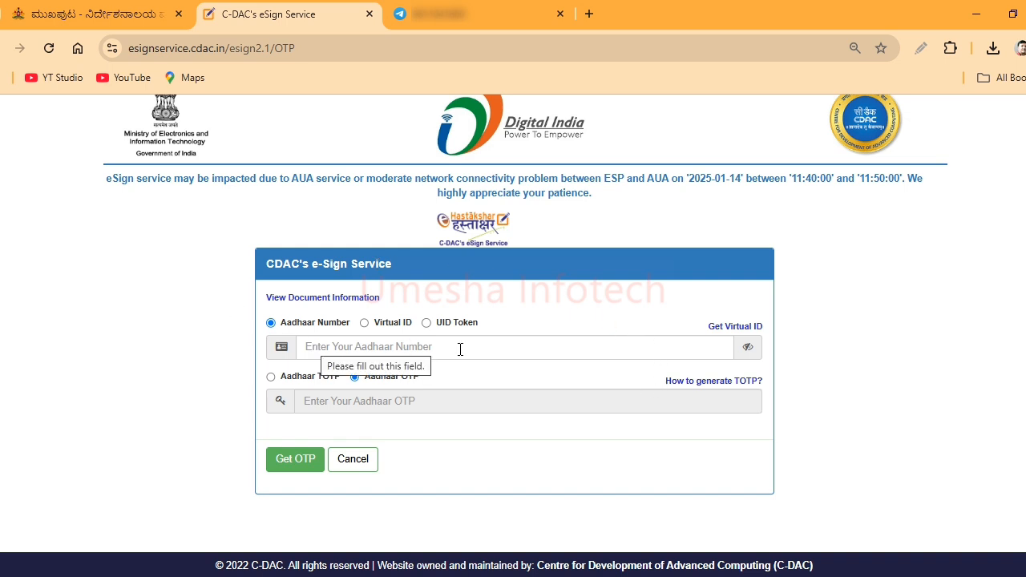
left_click(333, 348)
key("ctrl+v")
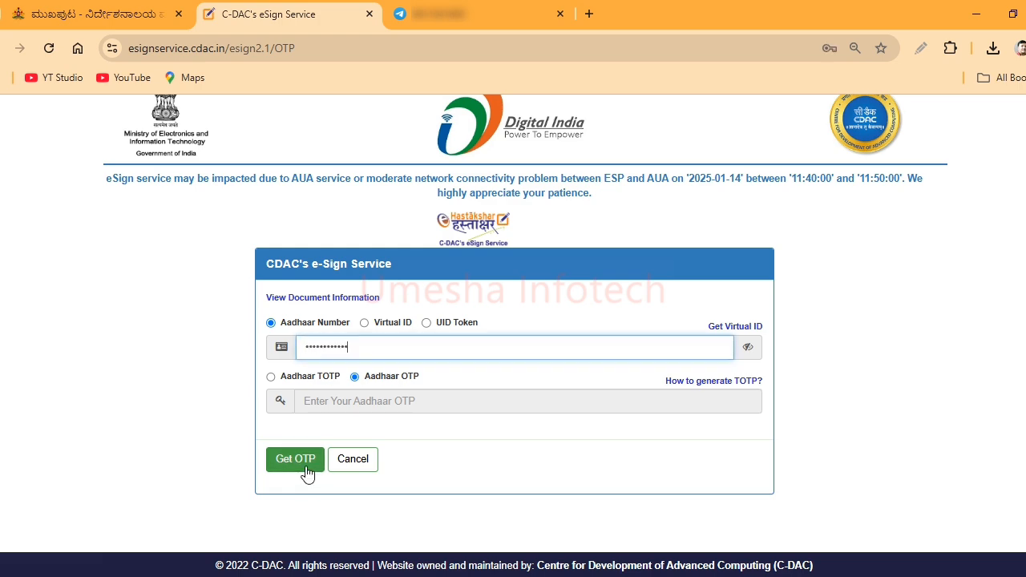
left_click(305, 465)
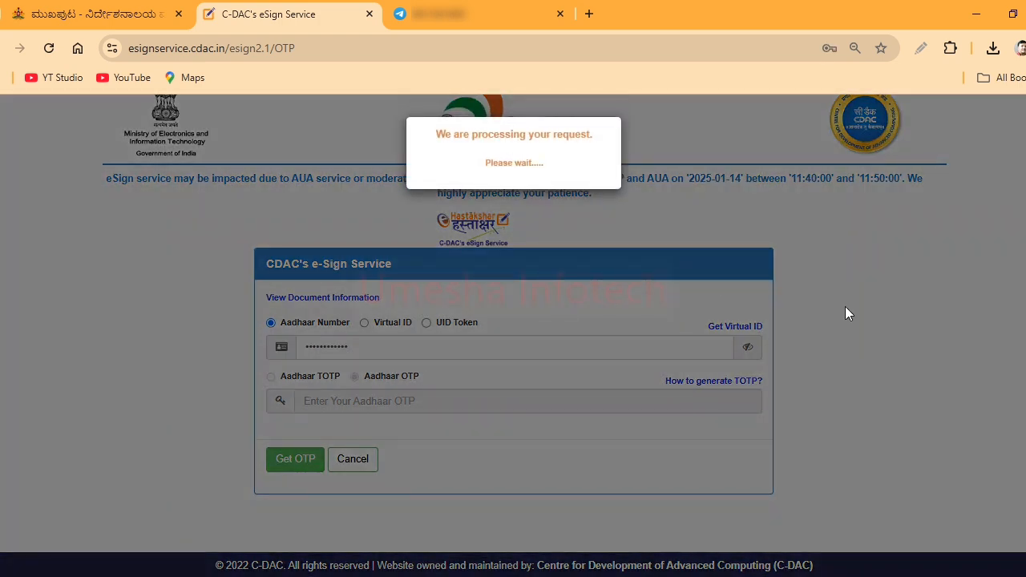
- Enter the received OTP, submit it to sign, and close the unused third tab
scroll(533, 385, "down", 1)
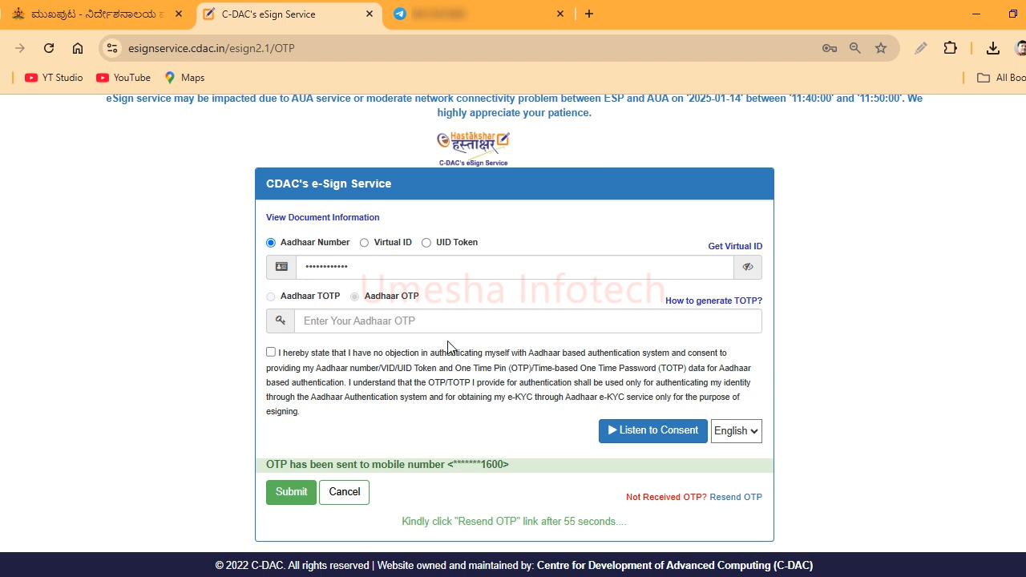
left_click(426, 319)
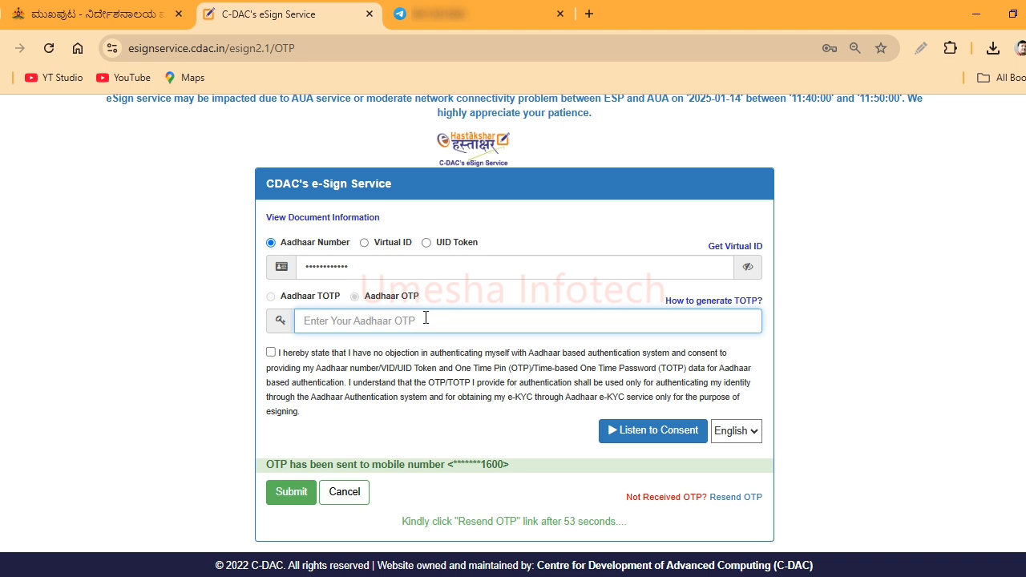
type("**")
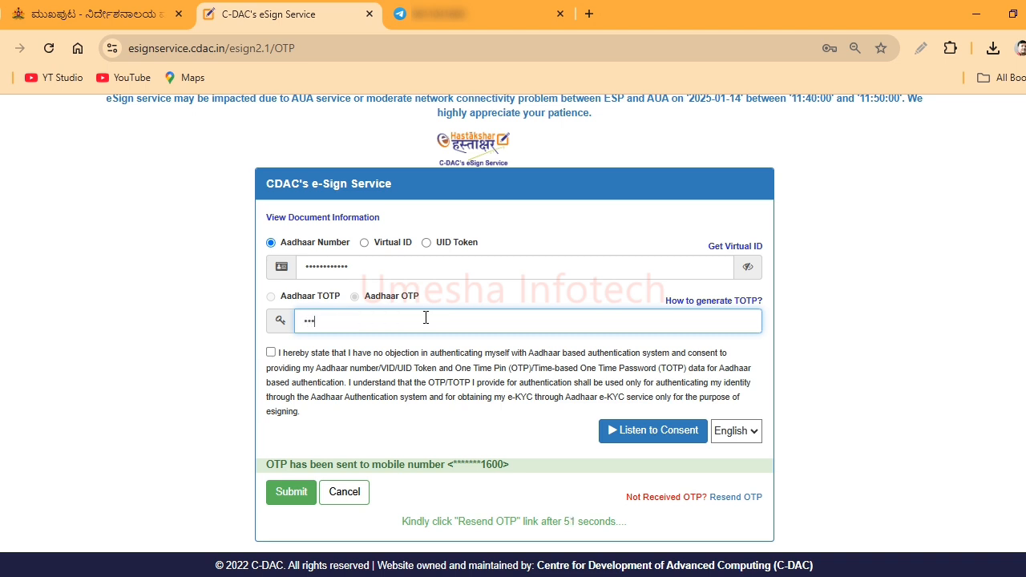
type("****")
left_click(293, 494)
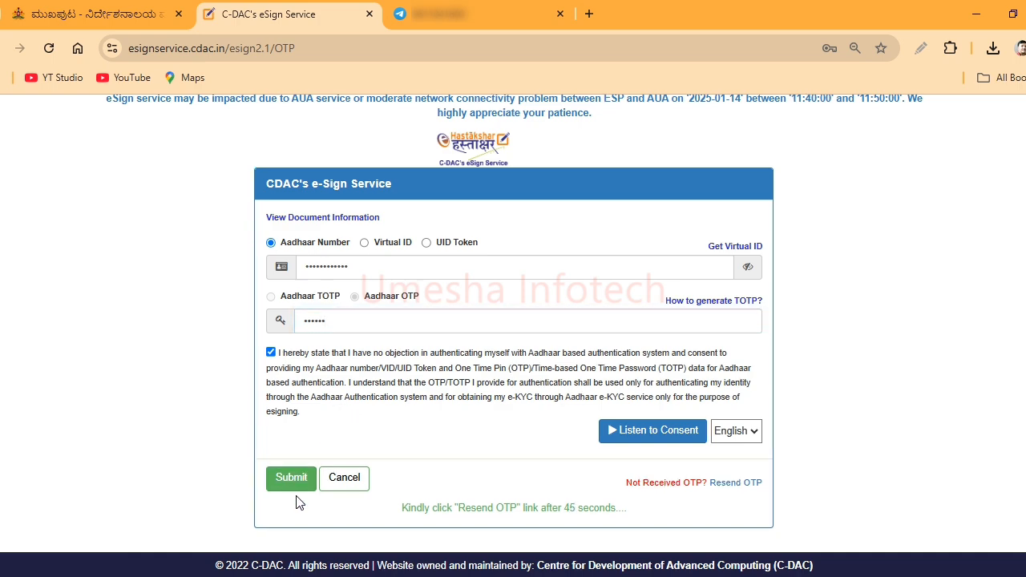
left_click(559, 14)
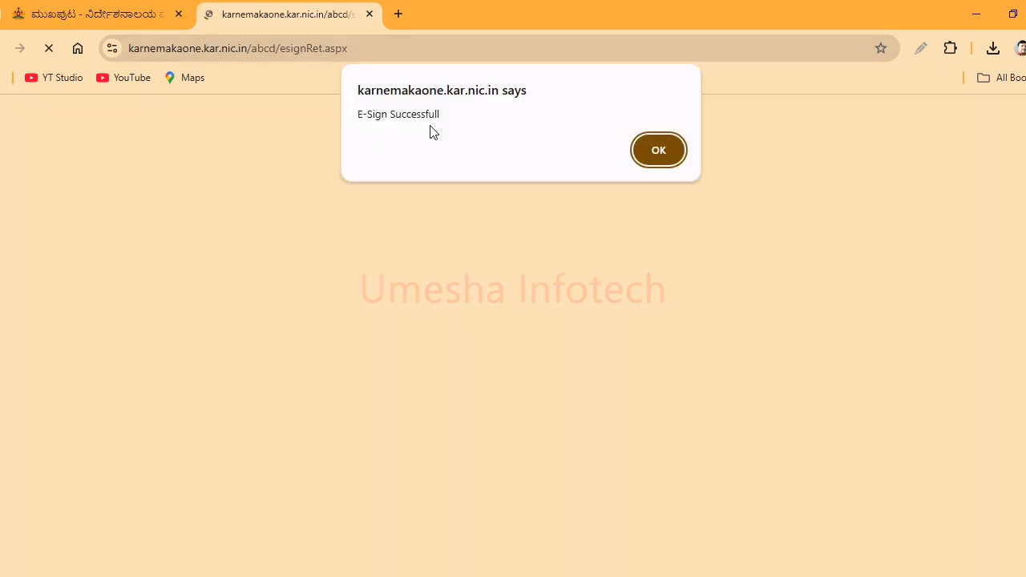
- Acknowledge 'E-Sign Successfull' and open the Anganwadi recruitment portal from the WCD site in a new tab
left_click(657, 152)
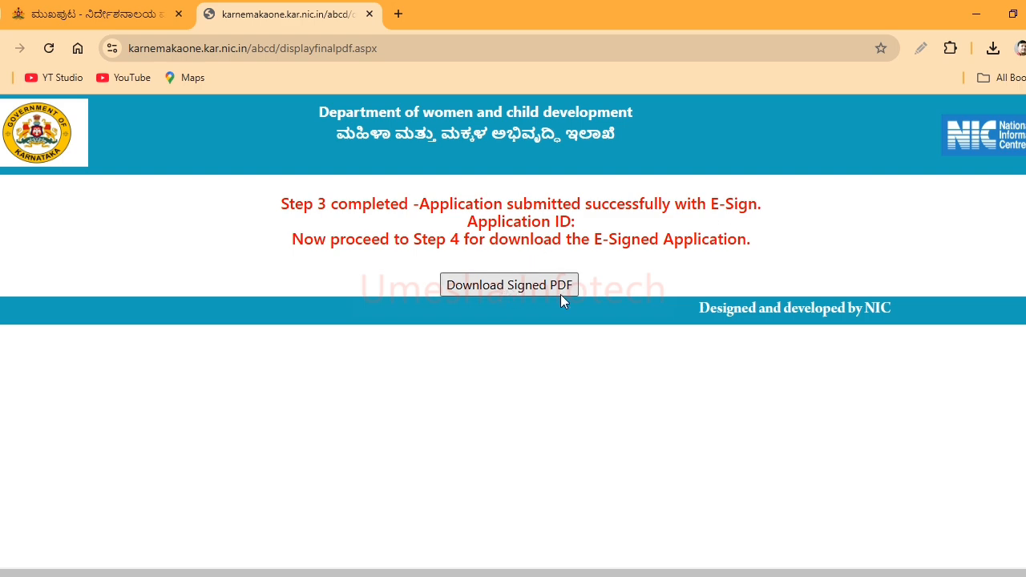
left_click(96, 13)
left_click(603, 364)
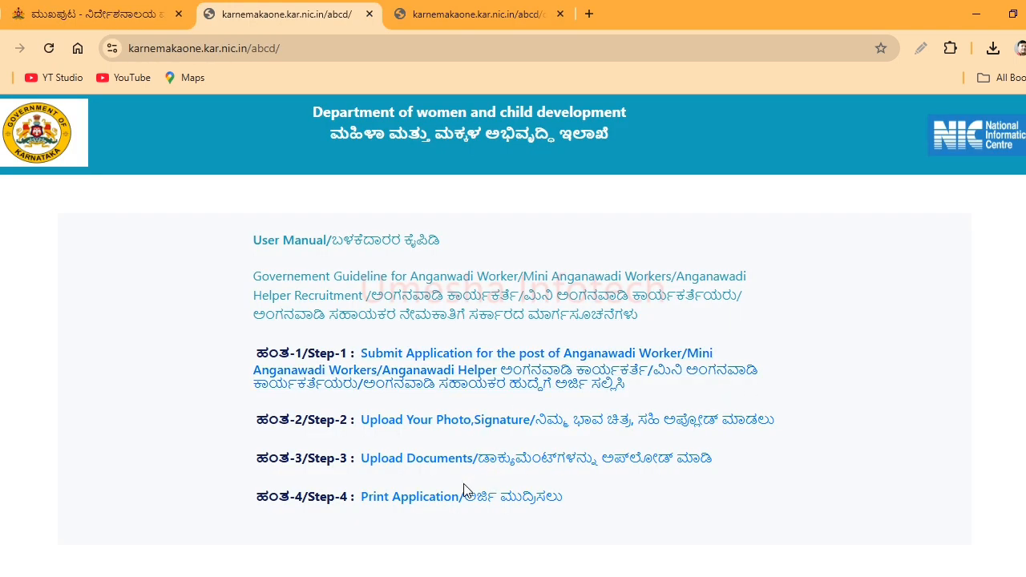
- In Step-4 Print Application, submit the Application Id and the applicant's birth day, month and year
left_click(417, 505)
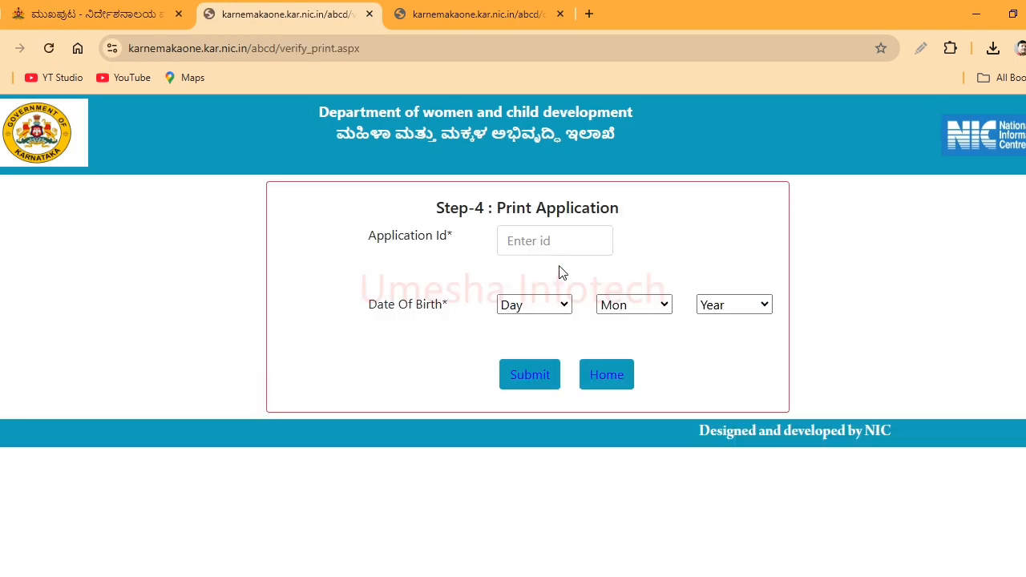
left_click(547, 244)
key("ctrl+v")
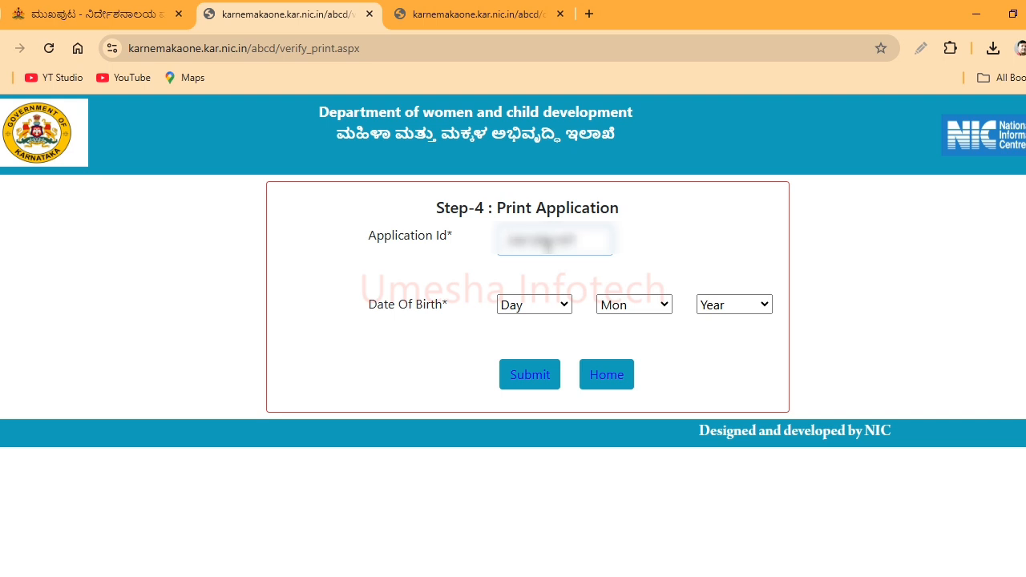
left_click(543, 306)
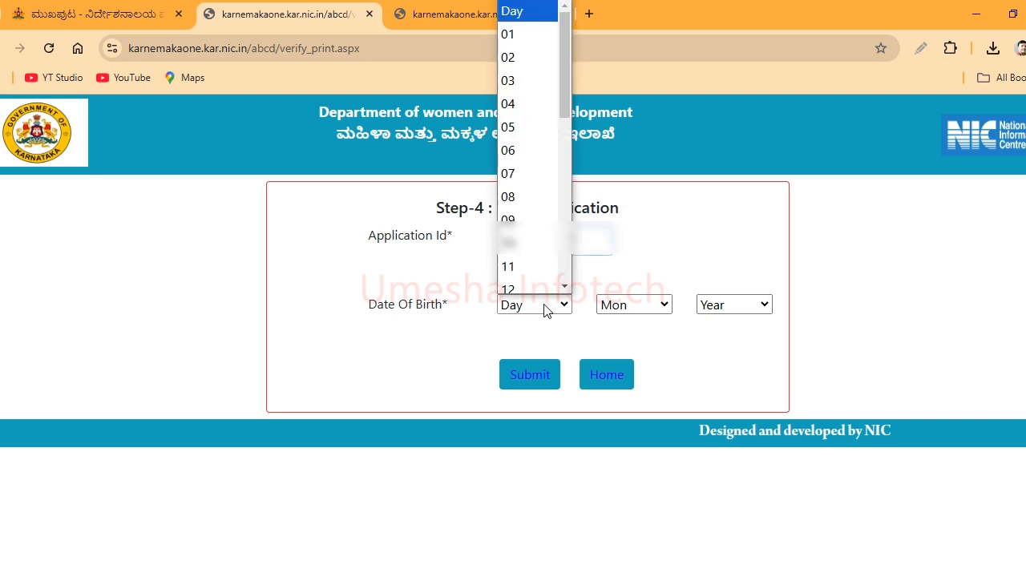
left_click(538, 53)
left_click(635, 304)
left_click(613, 142)
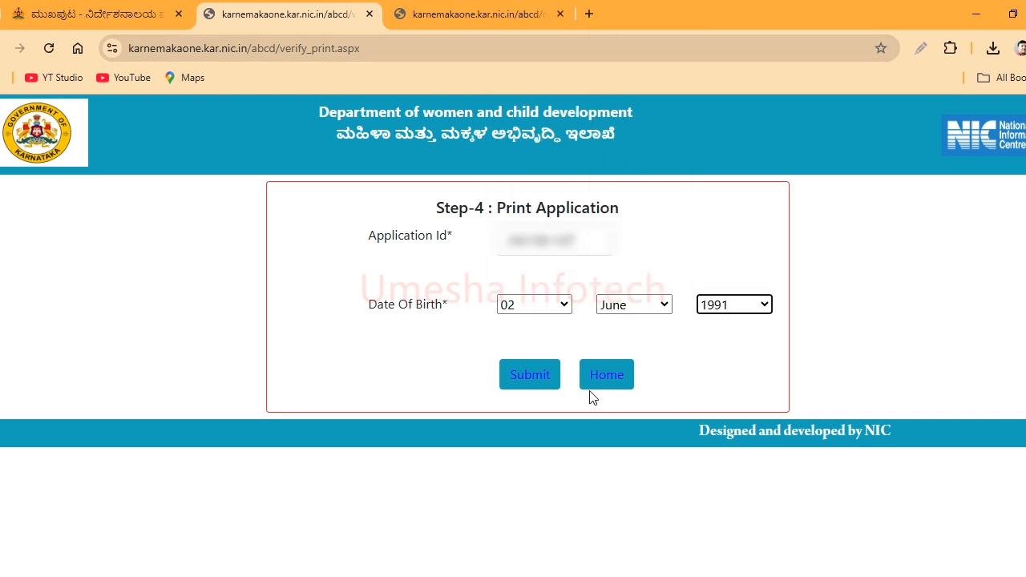
left_click(532, 379)
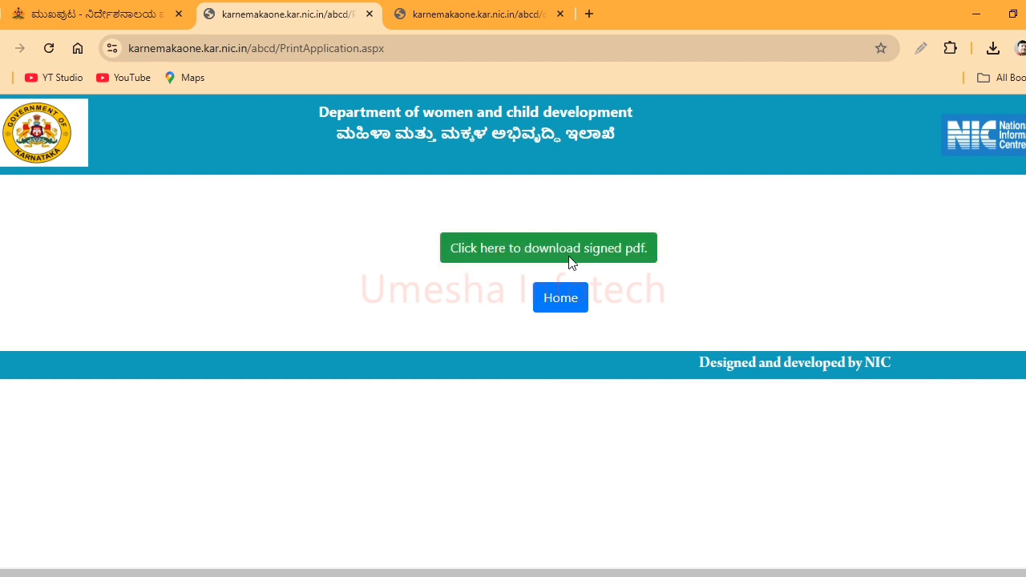
- Download the signed application as finalesign.pdf and open it from recent downloads
left_click(543, 260)
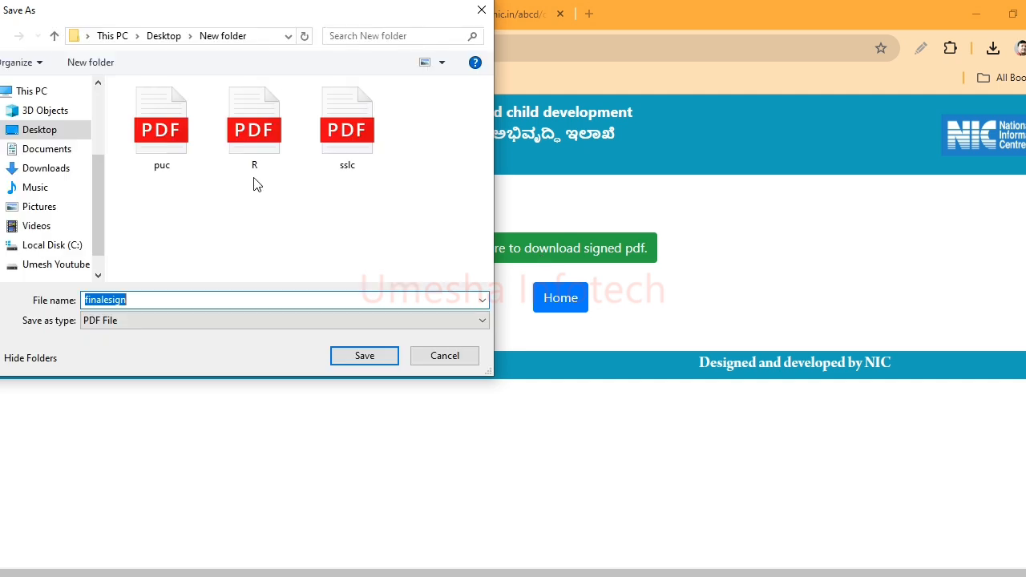
left_click(350, 354)
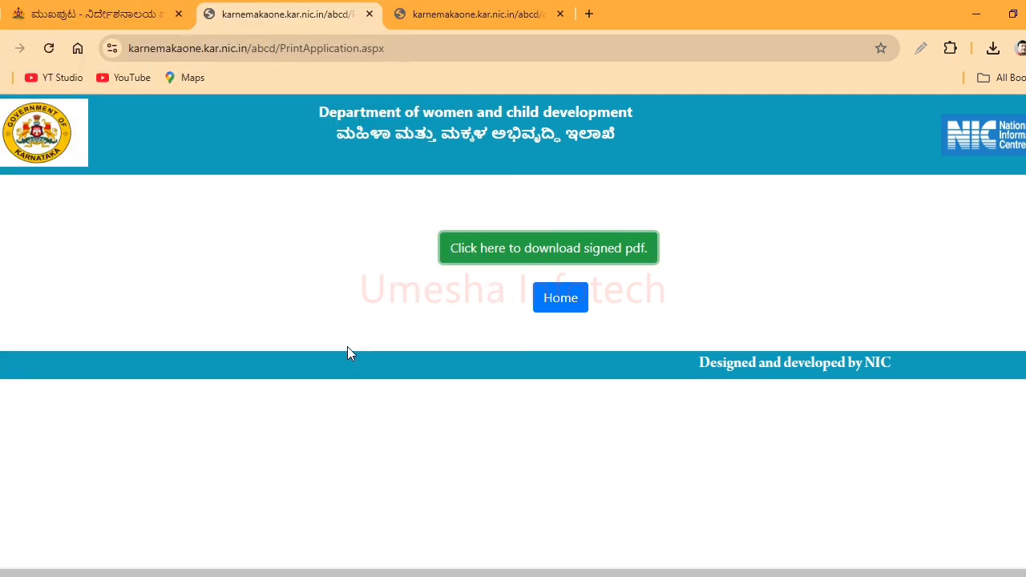
left_click(993, 49)
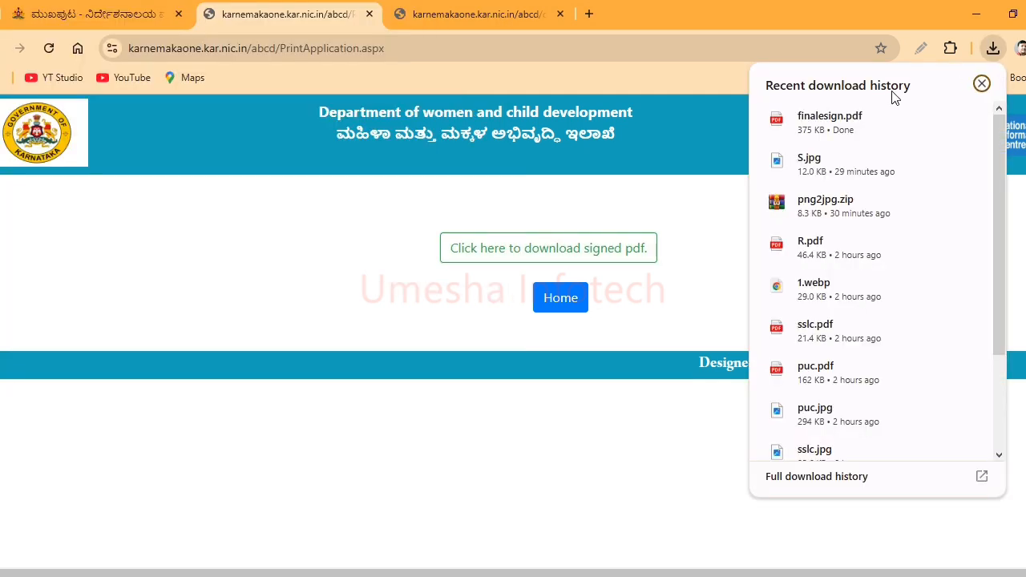
left_click(850, 121)
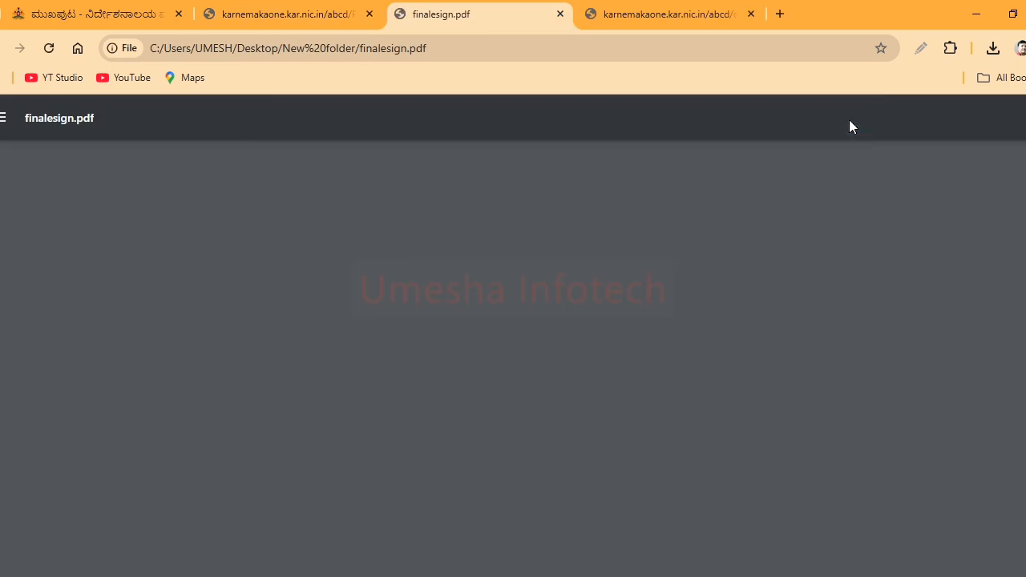
- Scroll through finalesign.pdf to the Aadhaar e-sign details on the last page
scroll(907, 424, "down", 5)
scroll(907, 425, "down", 5)
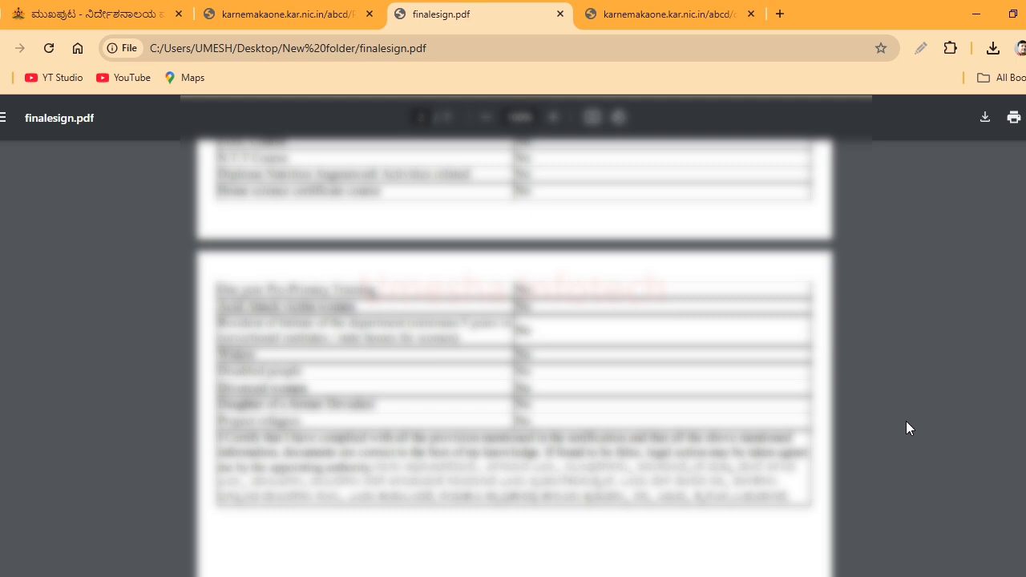
scroll(906, 425, "down", 4)
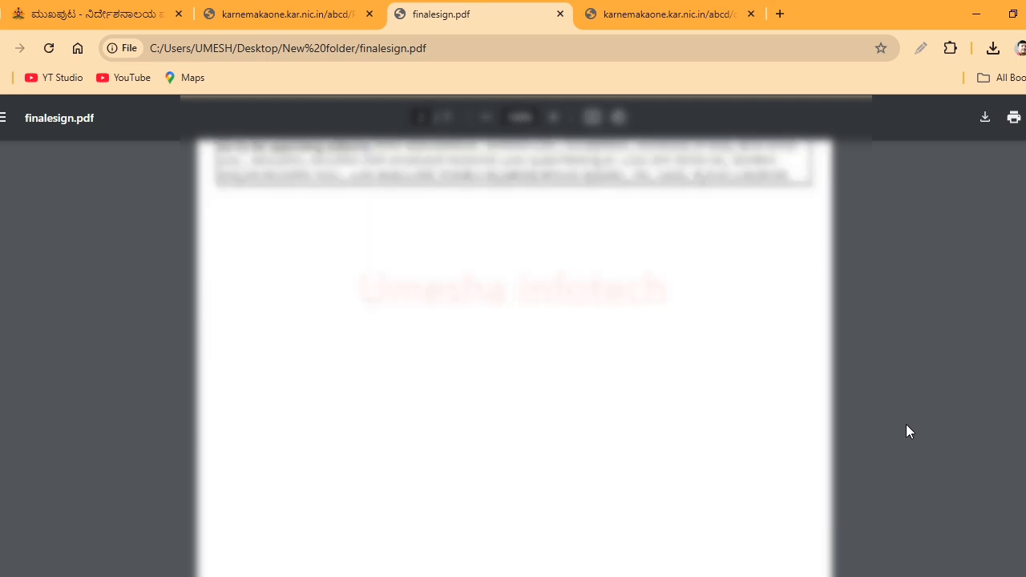
scroll(906, 425, "down", 5)
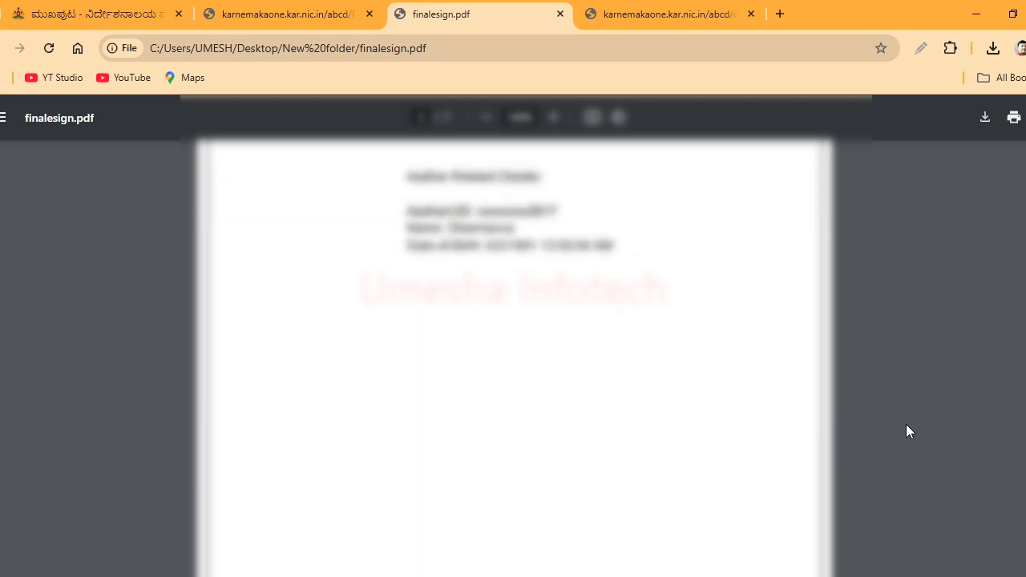